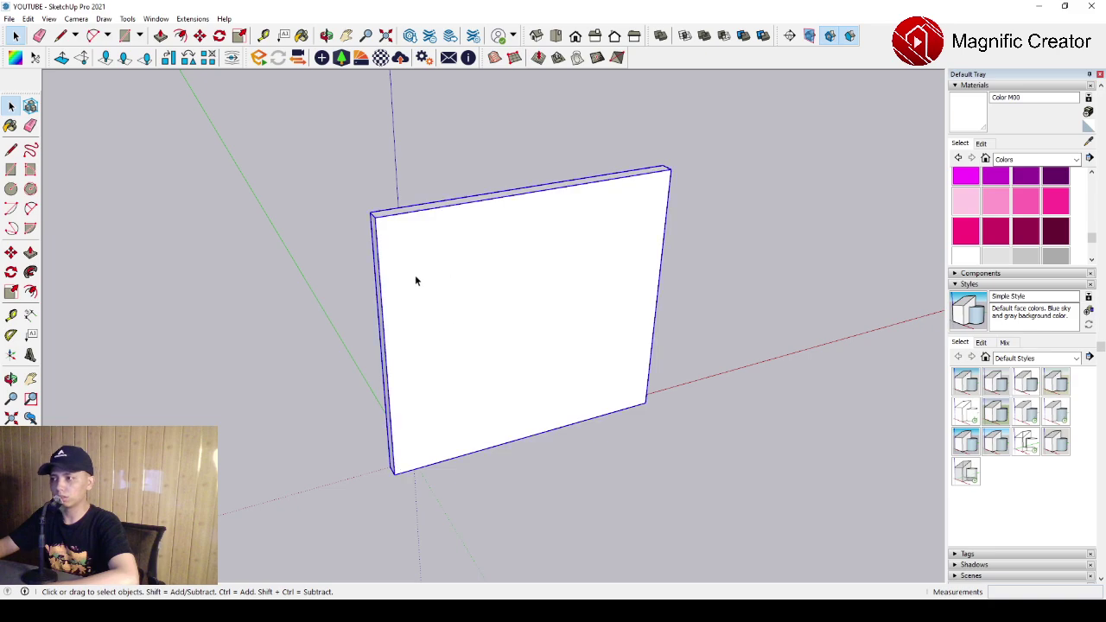
Draw a horizontal line across the wall panel's front face, then a diagonal line about 448 long back down from its far end.
{"action": "mouse_move", "coordinate": [415, 276]}
{"action": "middle_mouse_down"}
{"action": "mouse_move", "coordinate": [585, 299]}
{"action": "mouse_move", "coordinate": [406, 285]}
{"action": "middle_mouse_up"}
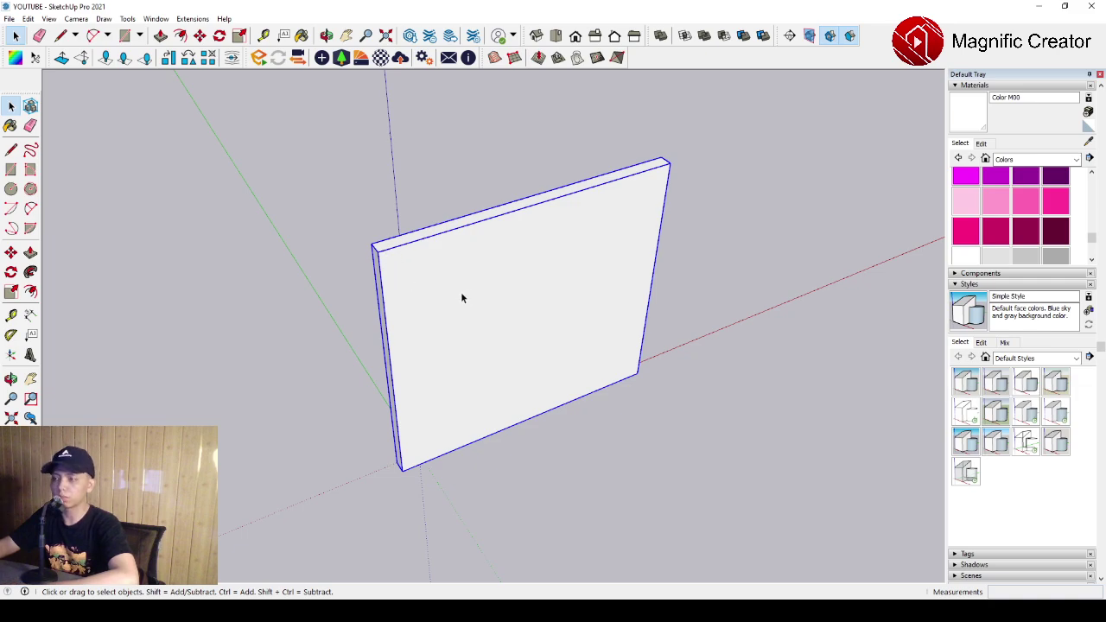
{"action": "scroll", "coordinate": [519, 328], "scroll_direction": "up", "scroll_amount": 8}
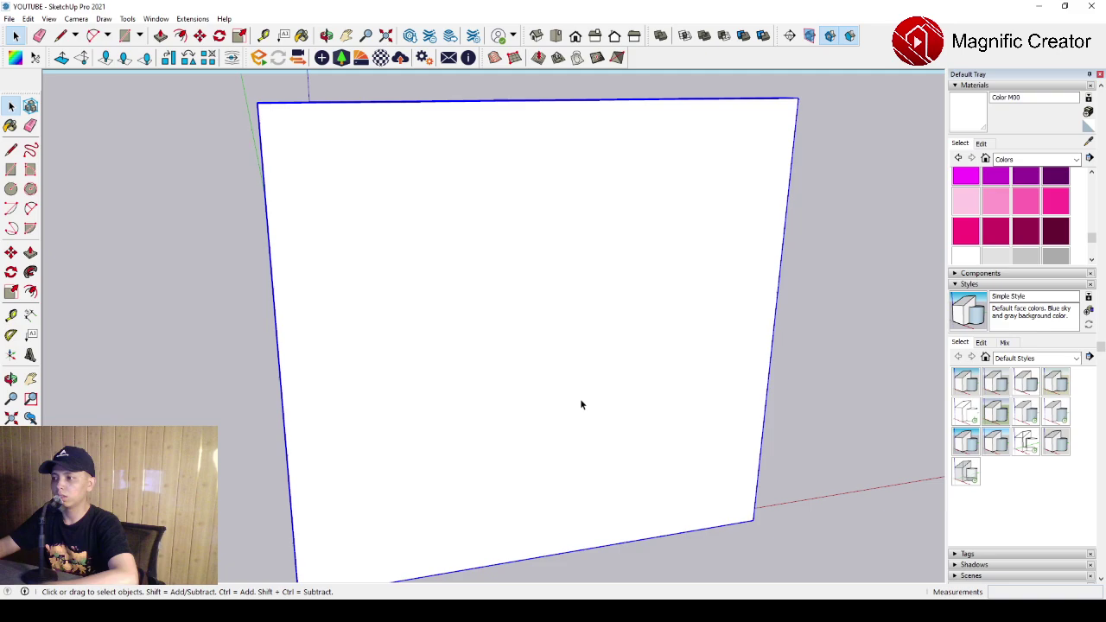
{"action": "scroll", "coordinate": [570, 332], "scroll_direction": "down", "scroll_amount": 3}
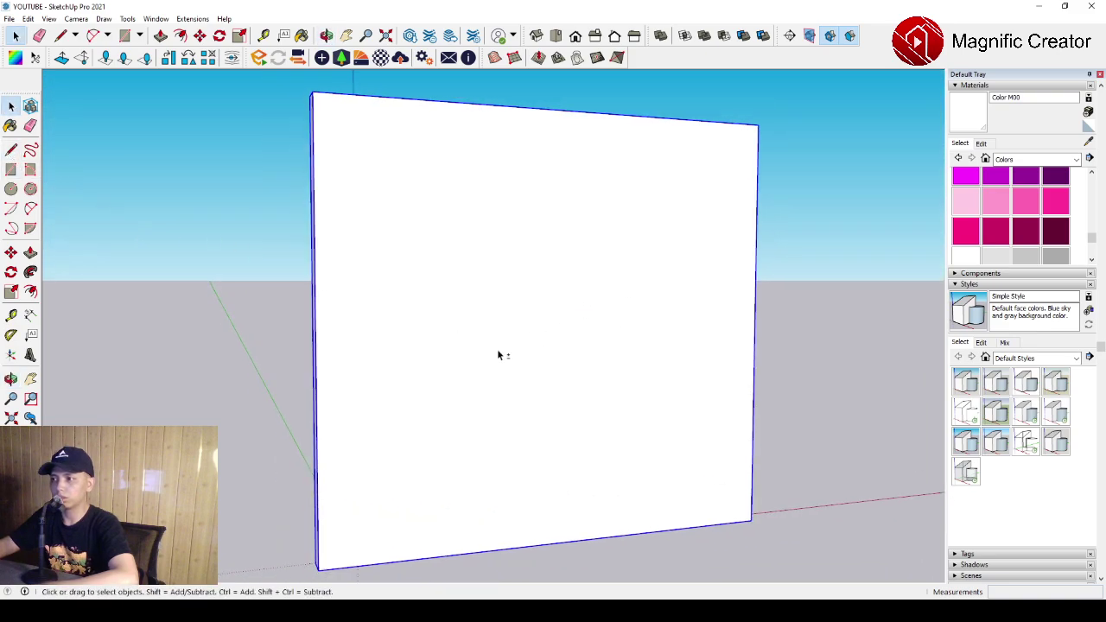
{"action": "middle_click_drag", "start_coordinate": [499, 355], "coordinate": [492, 335]}
{"action": "left_click", "coordinate": [11, 150]}
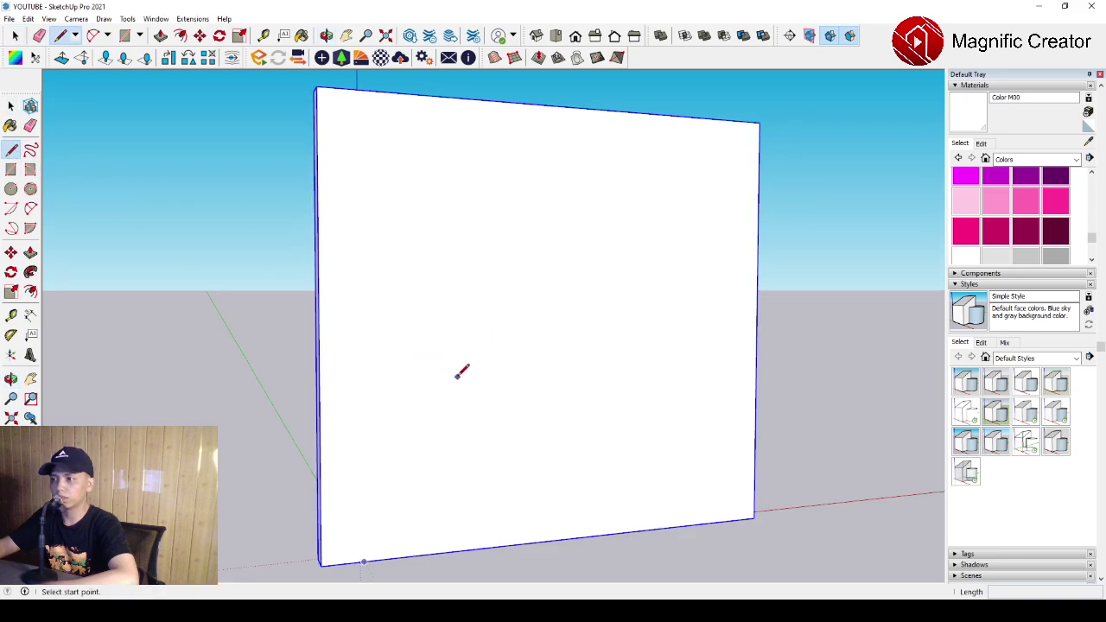
{"action": "left_click", "coordinate": [417, 396]}
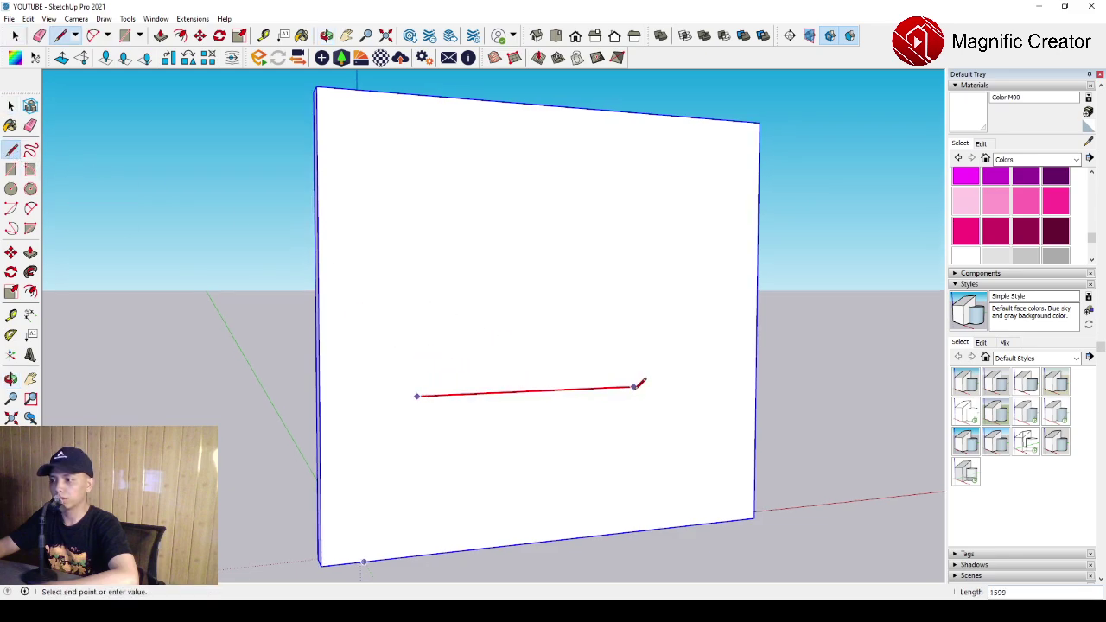
{"action": "left_click", "coordinate": [593, 388]}
{"action": "scroll", "coordinate": [583, 413], "scroll_direction": "up", "scroll_amount": 4}
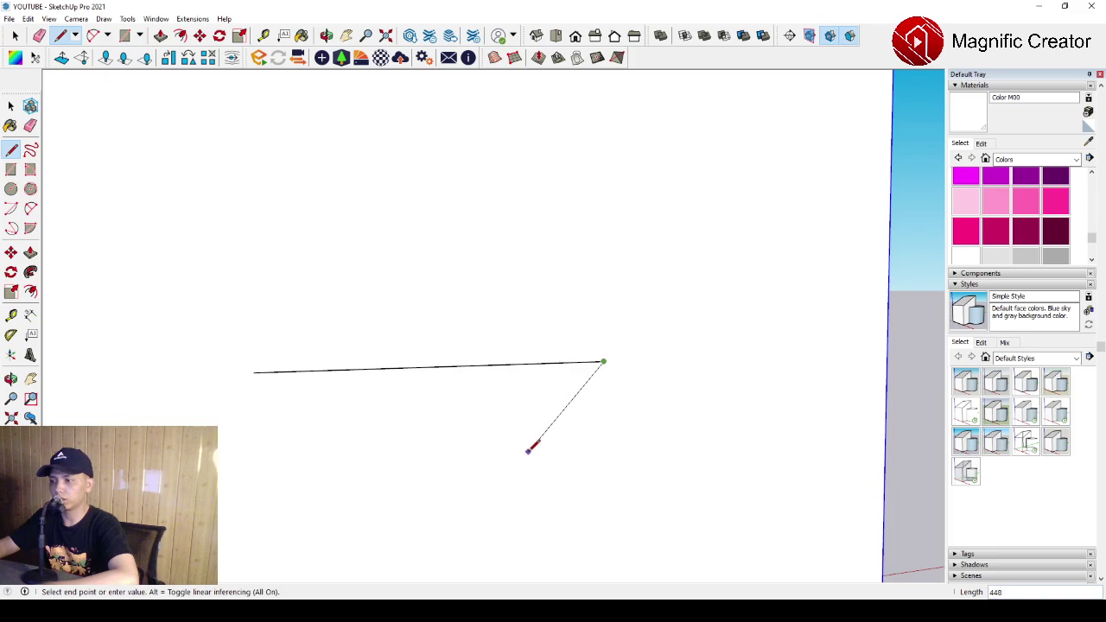
{"action": "left_click", "coordinate": [527, 450]}
{"action": "key", "text": "space"}
Copy the diagonal line parallel to itself, about 151 outward across the wall face.
{"action": "middle_click_drag", "start_coordinate": [552, 436], "coordinate": [518, 338]}
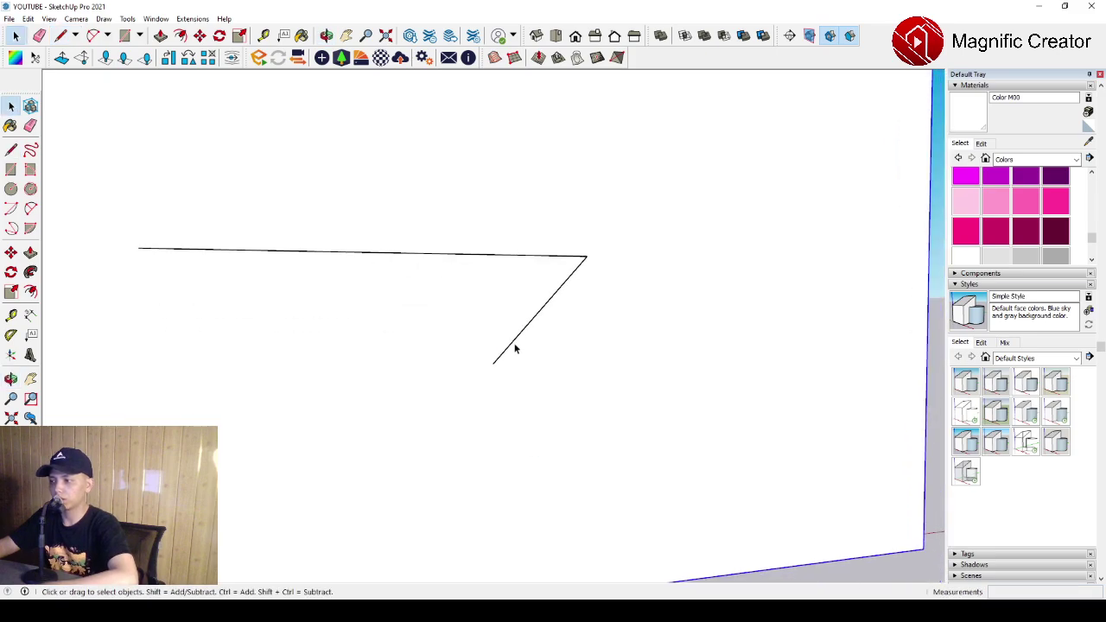
{"action": "middle_click_drag", "start_coordinate": [588, 279], "coordinate": [608, 210]}
{"action": "middle_click_drag", "start_coordinate": [387, 446], "coordinate": [420, 420]}
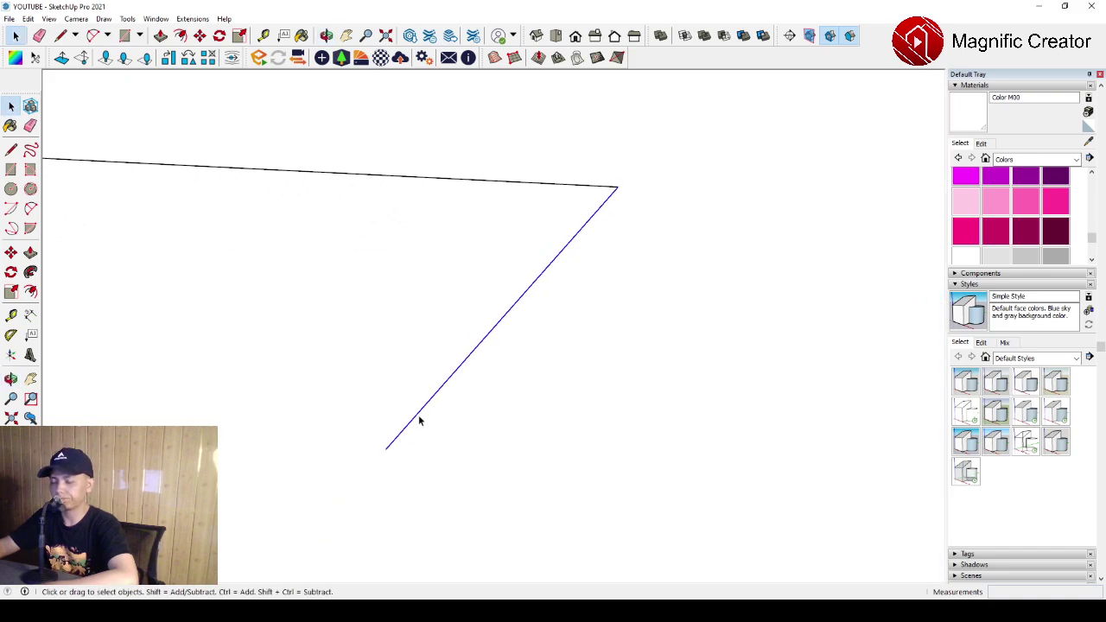
{"action": "left_click", "coordinate": [10, 252]}
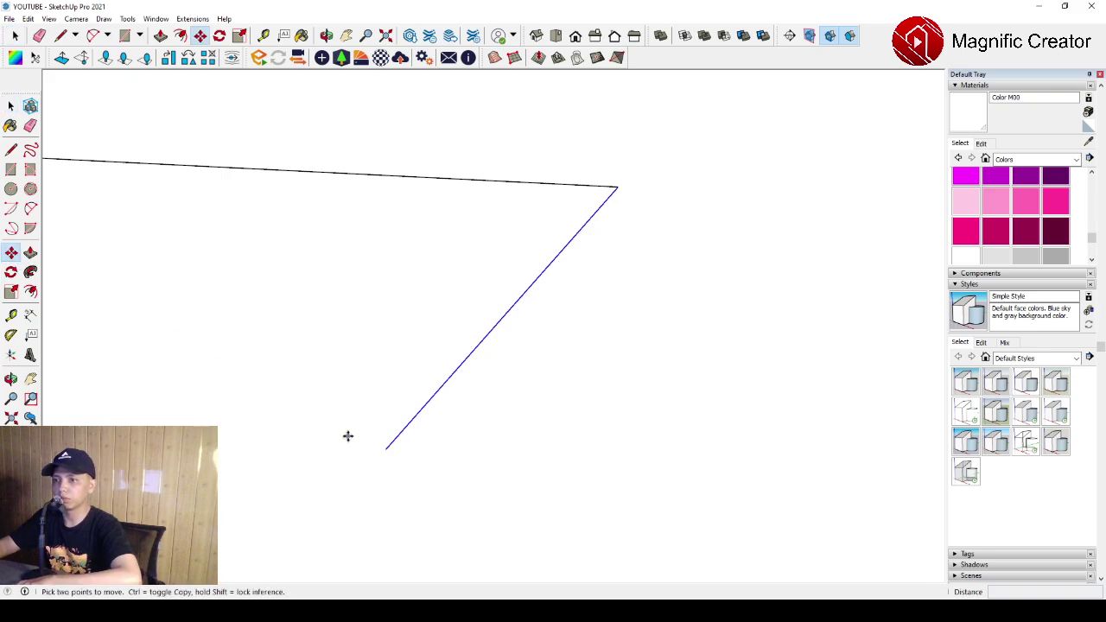
{"action": "key", "text": "ctrl"}
{"action": "left_click", "coordinate": [384, 454]}
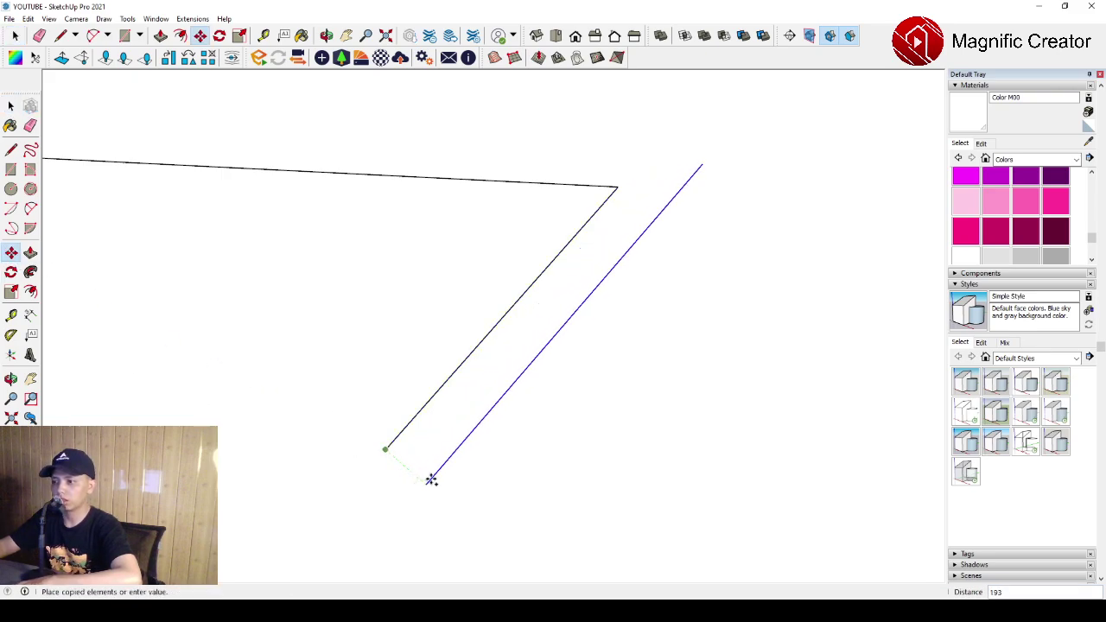
{"action": "scroll", "coordinate": [434, 481], "scroll_direction": "up", "scroll_amount": 1}
{"action": "middle_click_drag", "start_coordinate": [436, 482], "coordinate": [540, 338]}
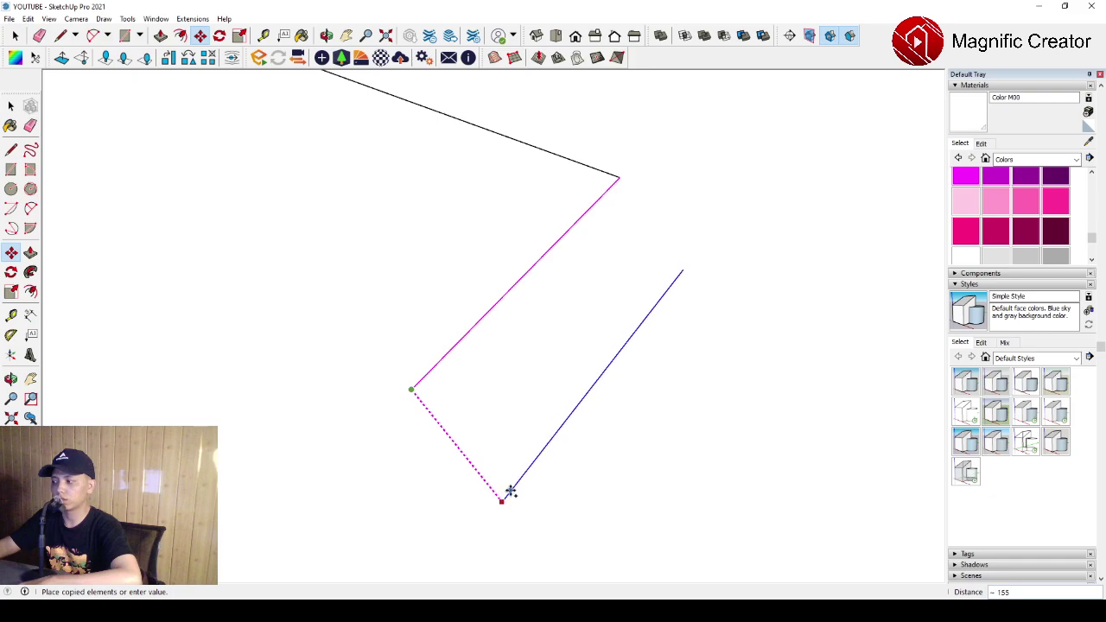
{"action": "left_click", "coordinate": [507, 493]}
{"action": "key", "text": "space"}
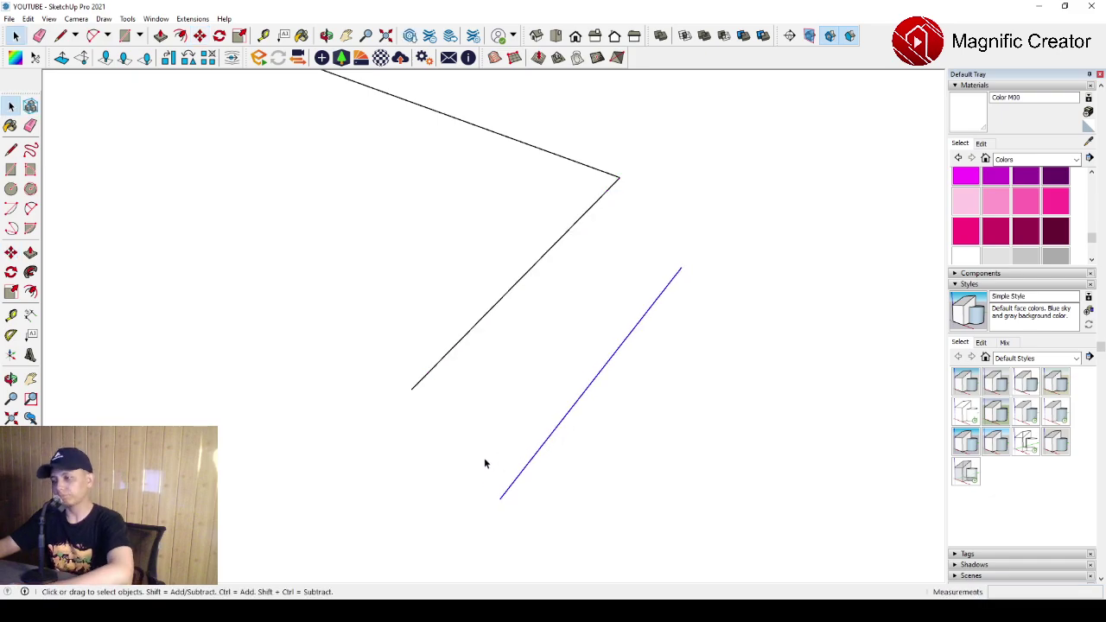
Connect the lower ends of the two parallel diagonal lines with a short line.
{"action": "key", "text": "l"}
{"action": "left_click", "coordinate": [411, 389]}
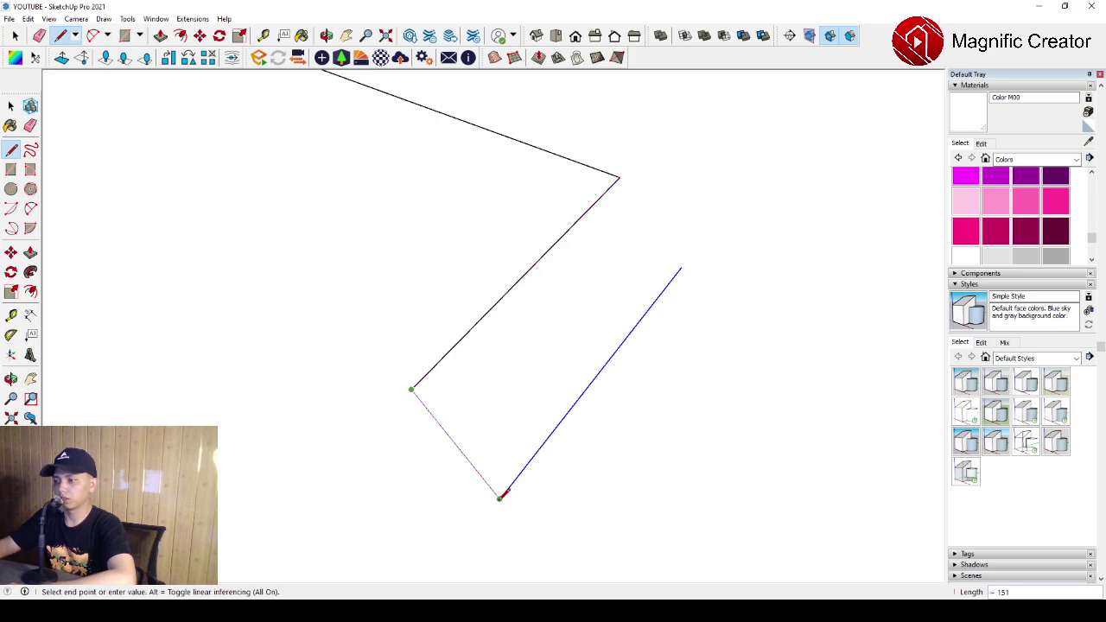
{"action": "left_click", "coordinate": [500, 496]}
{"action": "key", "text": "space"}
Continue the outline from the copied diagonal's upper end with a vertical line, a horizontal bottom line about 1042 long and a short upright.
{"action": "middle_click_drag", "start_coordinate": [581, 354], "coordinate": [631, 331]}
{"action": "key", "text": "l"}
{"action": "left_click", "coordinate": [656, 263]}
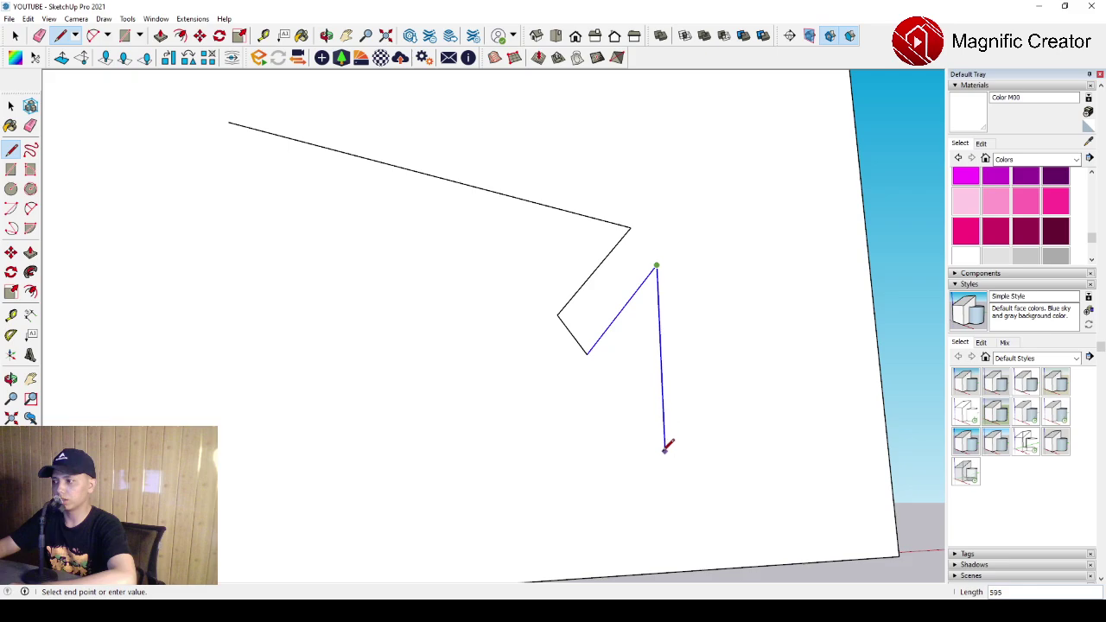
{"action": "left_click", "coordinate": [664, 458]}
{"action": "scroll", "coordinate": [519, 456], "scroll_direction": "down", "scroll_amount": 2}
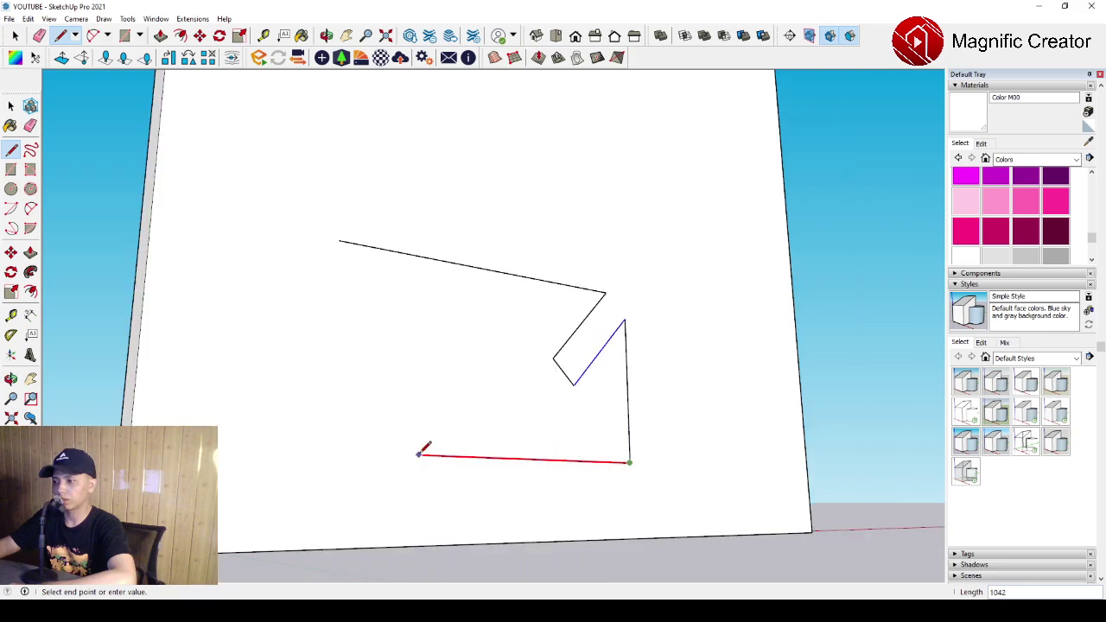
{"action": "key", "text": "space"}
Draw a short upright line at the free end of the upper horizontal line.
{"action": "middle_click_drag", "start_coordinate": [419, 421], "coordinate": [412, 323]}
{"action": "key", "text": "l"}
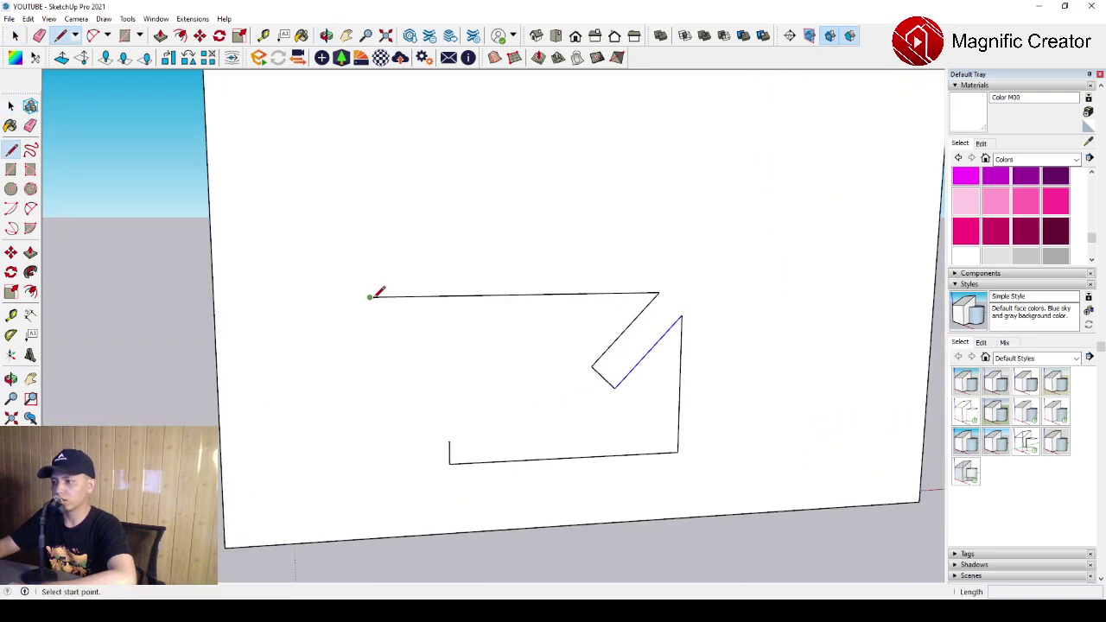
{"action": "left_click", "coordinate": [370, 297]}
{"action": "key", "text": "space"}
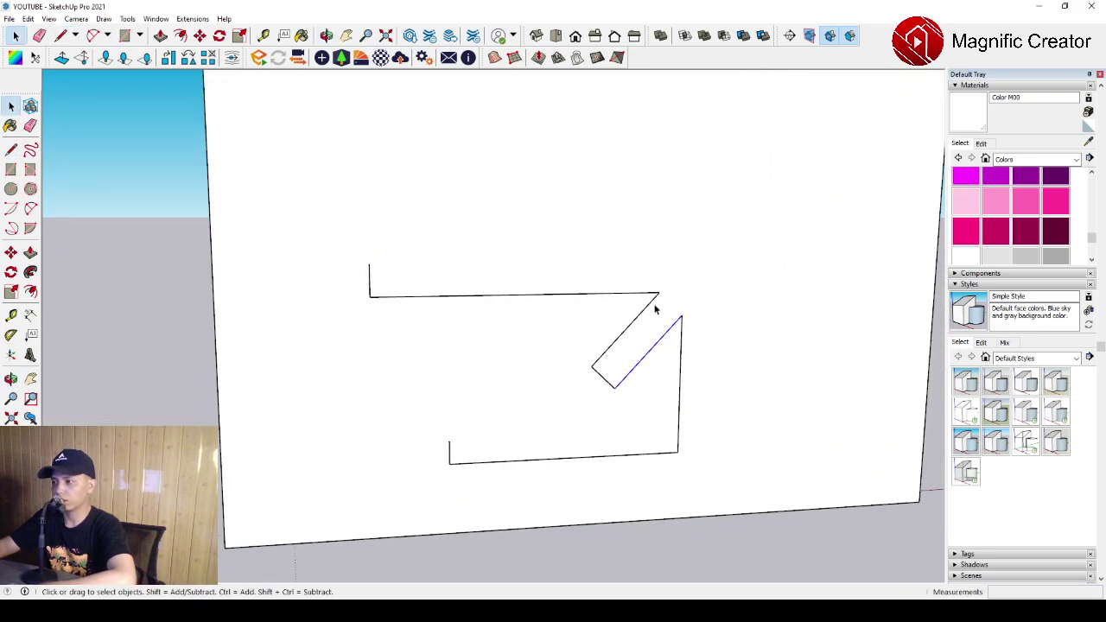
Move the complete shelf outline vertically up the wall face.
{"action": "middle_click_drag", "start_coordinate": [652, 303], "coordinate": [640, 420]}
{"action": "key", "text": "m"}
{"action": "left_click", "coordinate": [681, 435]}
{"action": "scroll", "coordinate": [681, 423], "scroll_direction": "down", "scroll_amount": 3}
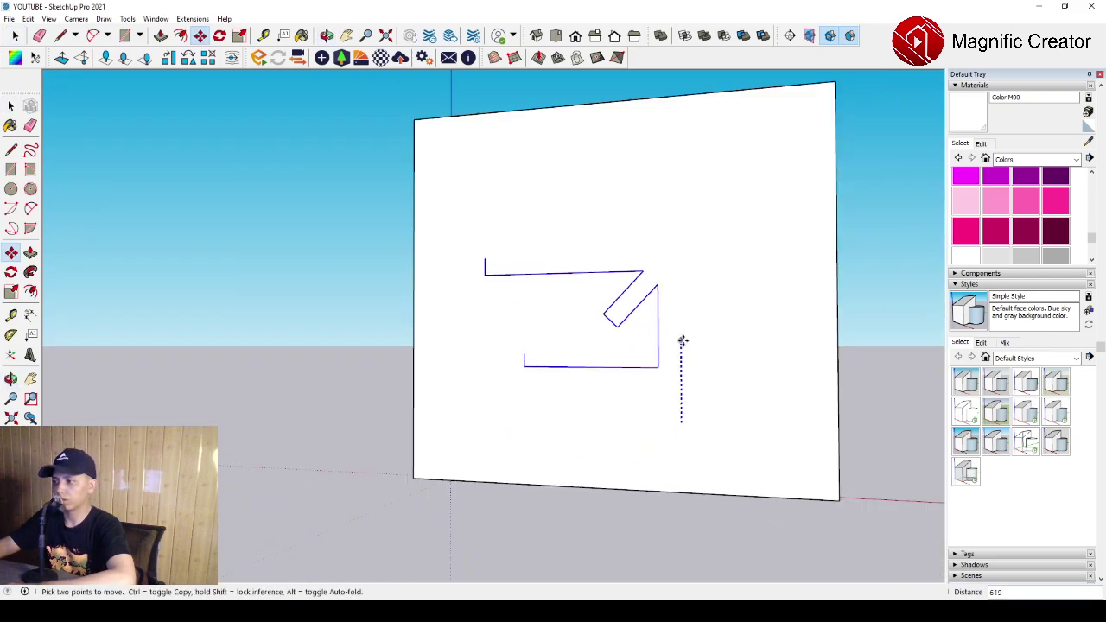
{"action": "key", "text": "space"}
Offset the whole open outline to its inner side to give the shelf boards a thickness.
{"action": "scroll", "coordinate": [665, 341], "scroll_direction": "up", "scroll_amount": 5}
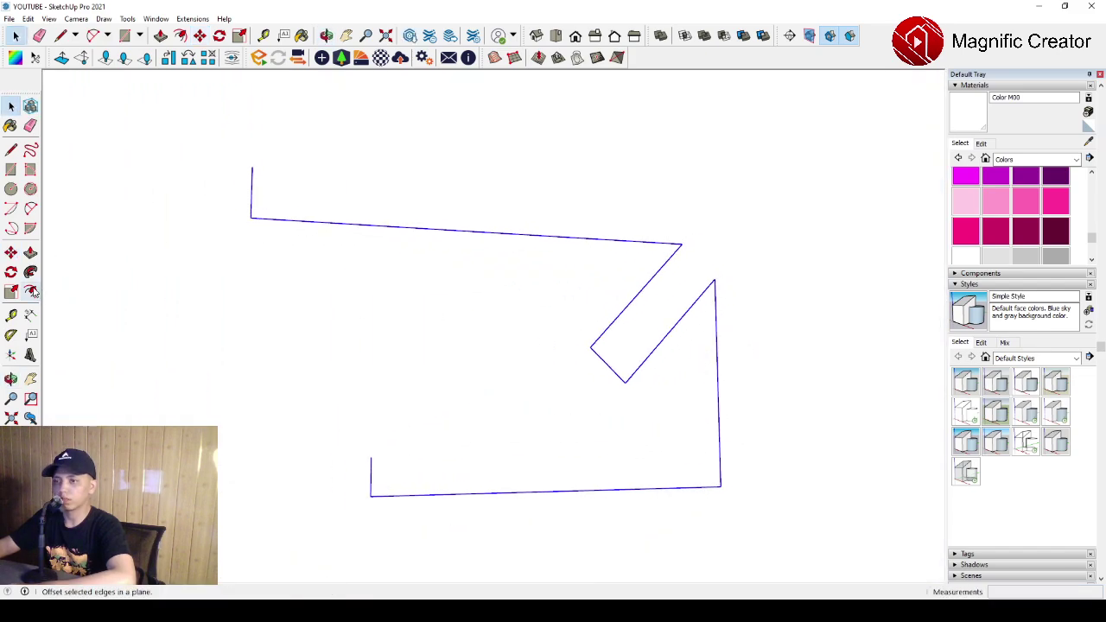
{"action": "key", "text": "f"}
{"action": "scroll", "coordinate": [562, 352], "scroll_direction": "up", "scroll_amount": 1}
{"action": "left_click", "coordinate": [730, 338]}
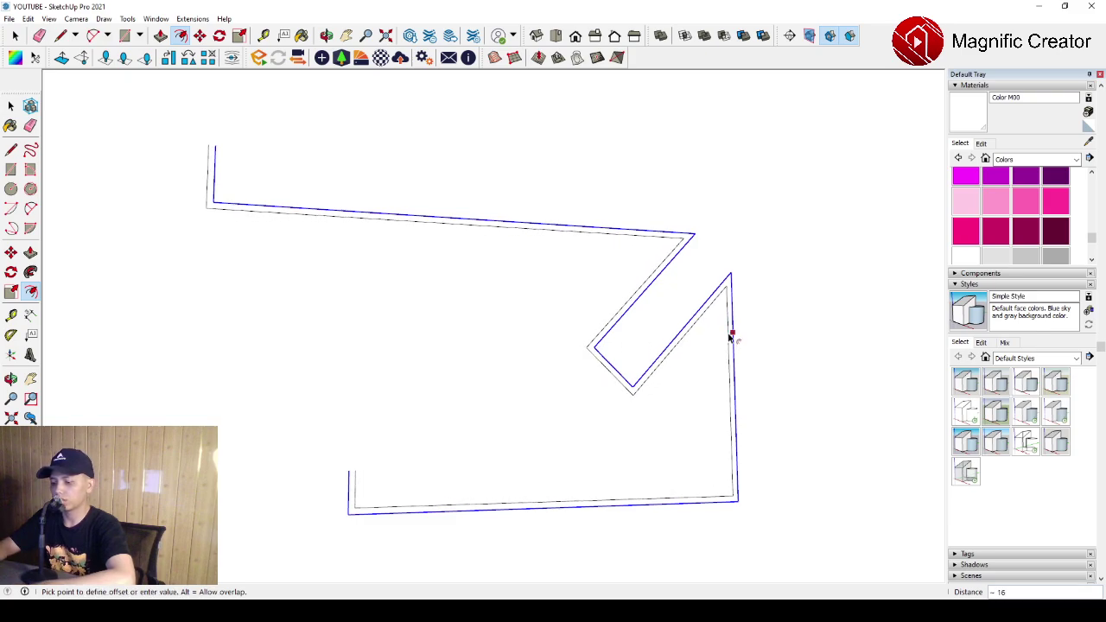
{"action": "left_click", "coordinate": [730, 338]}
{"action": "key", "text": "space"}
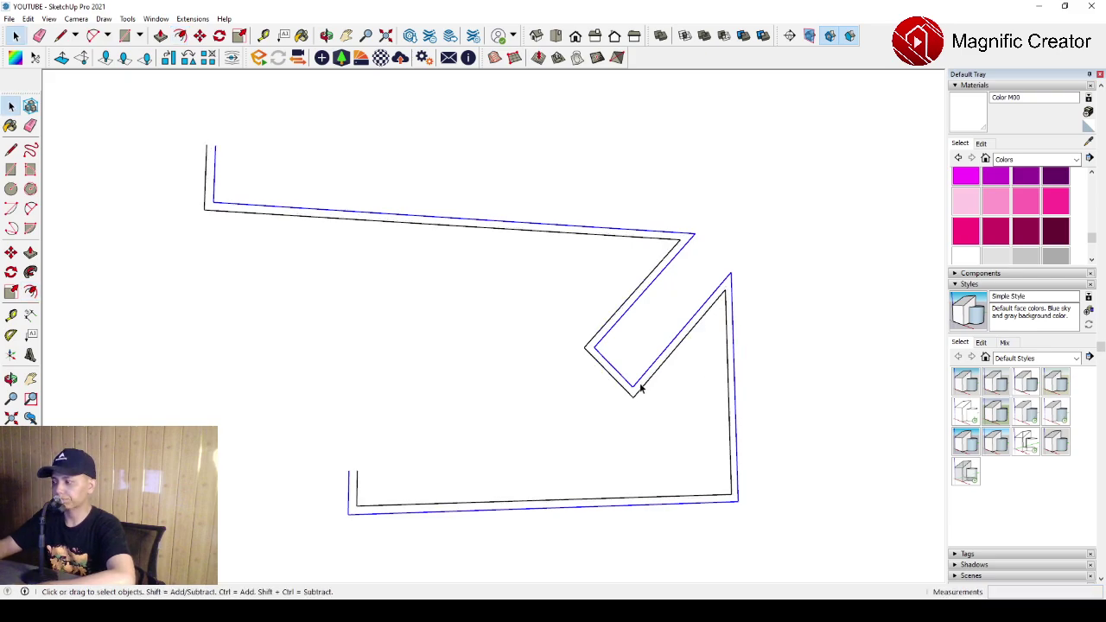
Close the open end of the double outline at the lower shelf's short upright with a line.
{"action": "middle_click_drag", "start_coordinate": [639, 385], "coordinate": [677, 396], "text": "shift"}
{"action": "scroll", "coordinate": [460, 433], "scroll_direction": "up", "scroll_amount": 2}
{"action": "key", "text": "l"}
{"action": "left_click", "coordinate": [394, 487]}
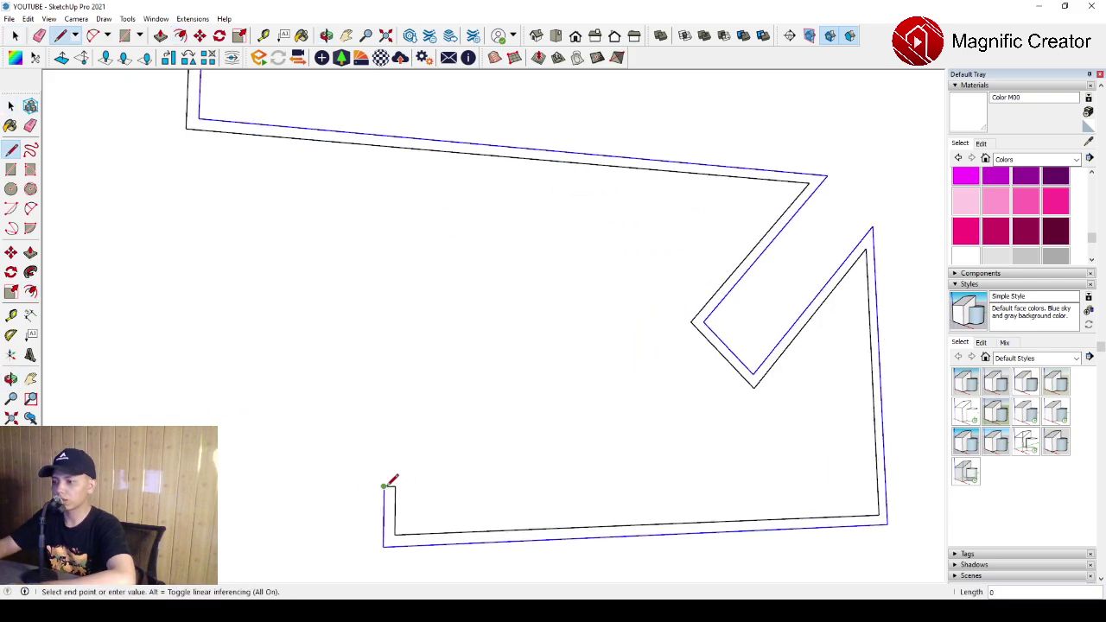
{"action": "key", "text": "space"}
Close the remaining gap at the top of the upper shelf's upright with a line.
{"action": "scroll", "coordinate": [384, 486], "scroll_direction": "down", "scroll_amount": 1}
{"action": "middle_click_drag", "start_coordinate": [363, 346], "coordinate": [395, 431], "text": "shift"}
{"action": "scroll", "coordinate": [312, 279], "scroll_direction": "up", "scroll_amount": 2}
{"action": "key", "text": "l"}
{"action": "left_click", "coordinate": [250, 184]}
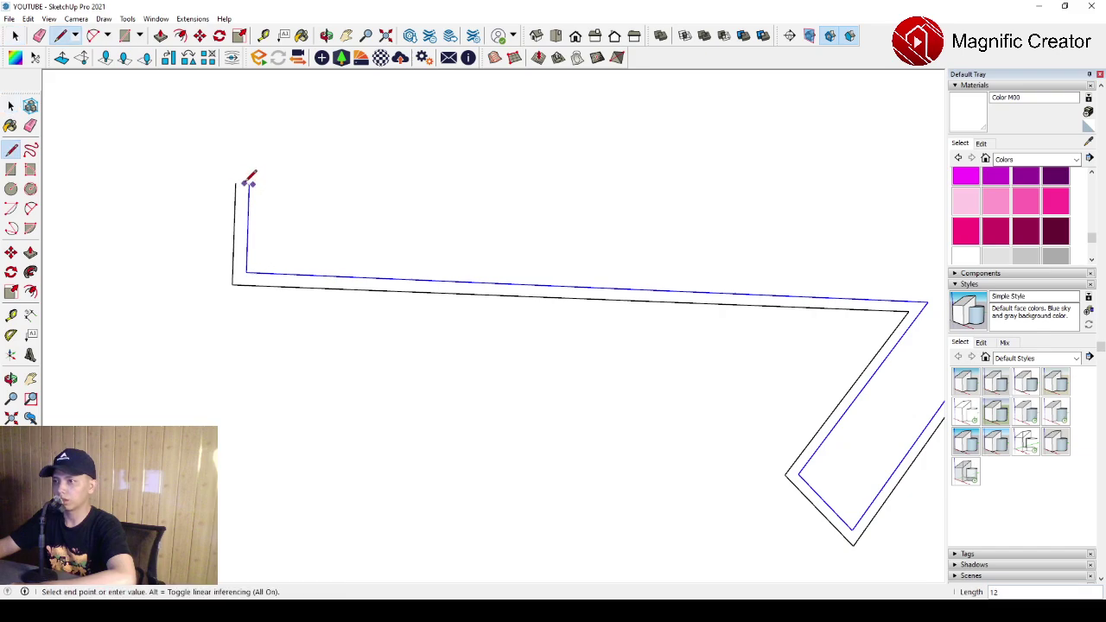
{"action": "left_click", "coordinate": [235, 183]}
{"action": "key", "text": "space"}
Extrude the closed shelf profile 300 out from the wall with Push/Pull.
{"action": "scroll", "coordinate": [332, 230], "scroll_direction": "down", "scroll_amount": 3}
{"action": "middle_click_drag", "start_coordinate": [378, 254], "coordinate": [514, 357]}
{"action": "scroll", "coordinate": [557, 337], "scroll_direction": "up", "scroll_amount": 3}
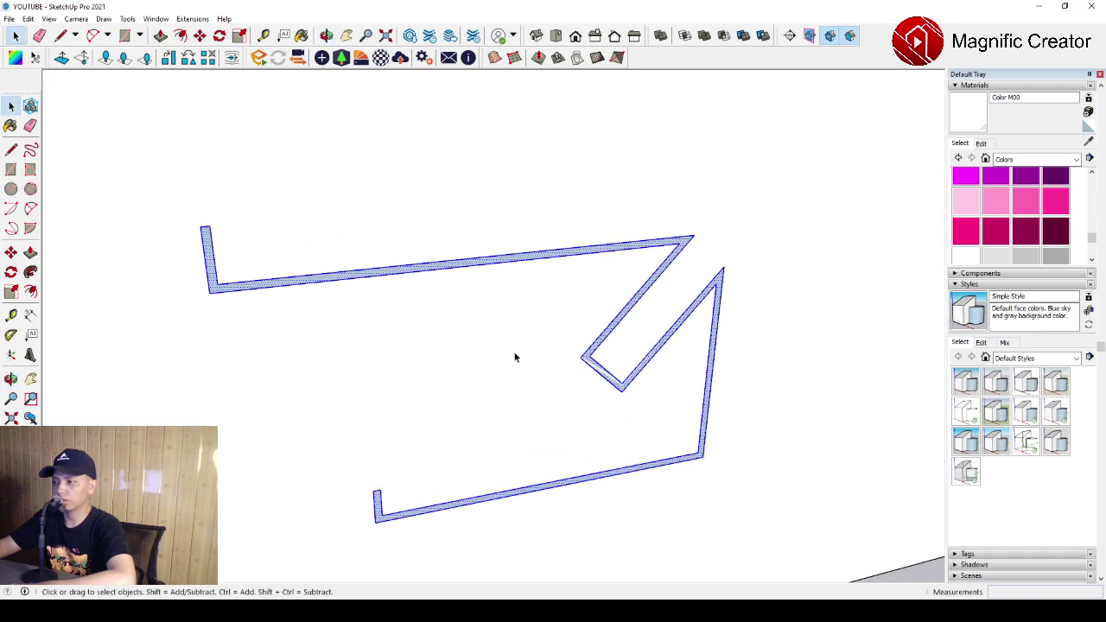
{"action": "left_click", "coordinate": [31, 253]}
{"action": "left_click", "coordinate": [716, 347]}
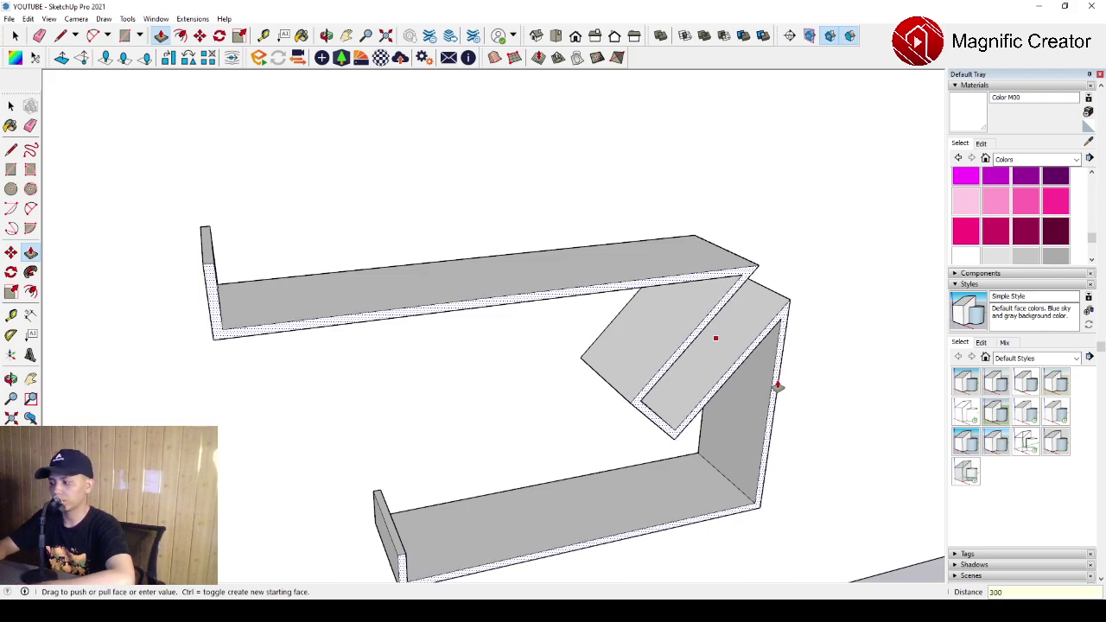
{"action": "left_click", "coordinate": [775, 386]}
{"action": "key", "text": "space"}
Select all the extruded shelf's geometry and group it.
{"action": "triple_click", "coordinate": [732, 388]}
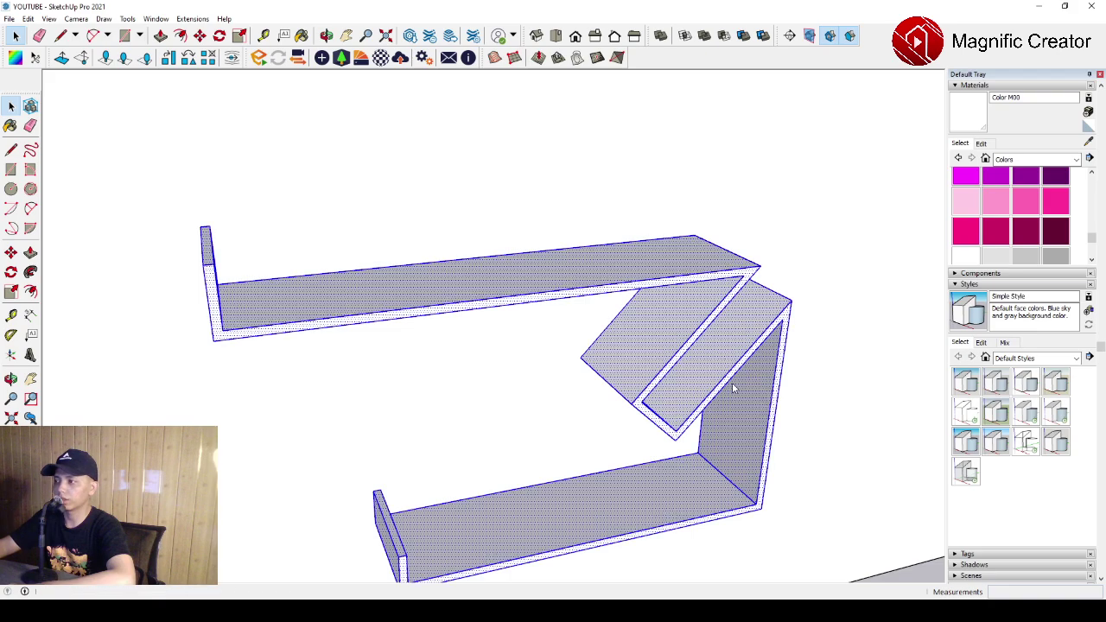
{"action": "middle_click_drag", "start_coordinate": [730, 422], "coordinate": [662, 206]}
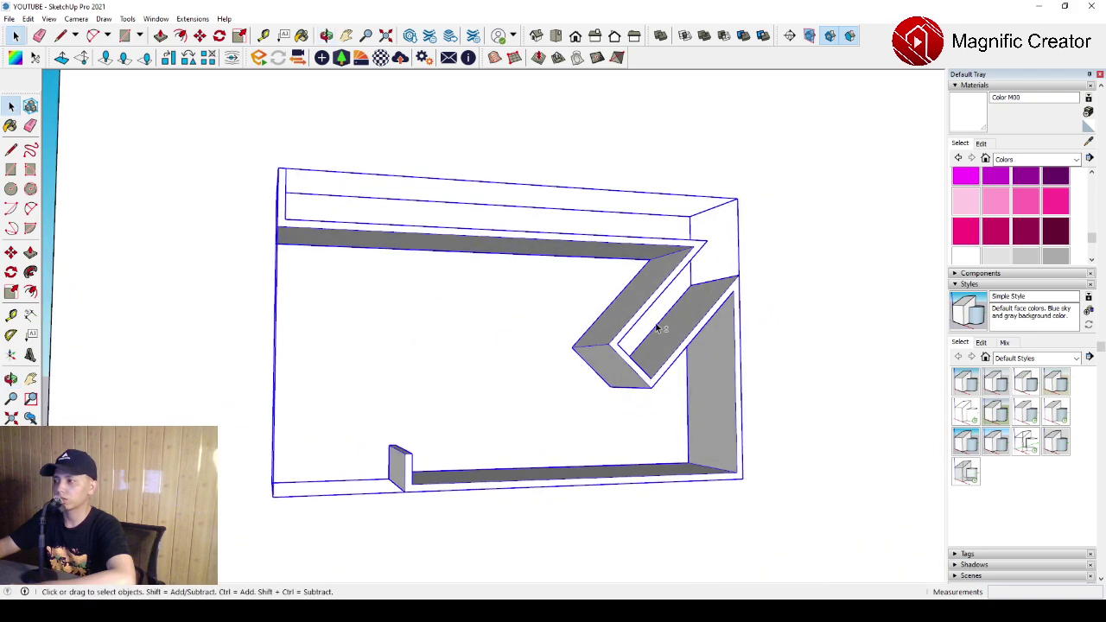
{"action": "middle_click_drag", "start_coordinate": [659, 326], "coordinate": [707, 346]}
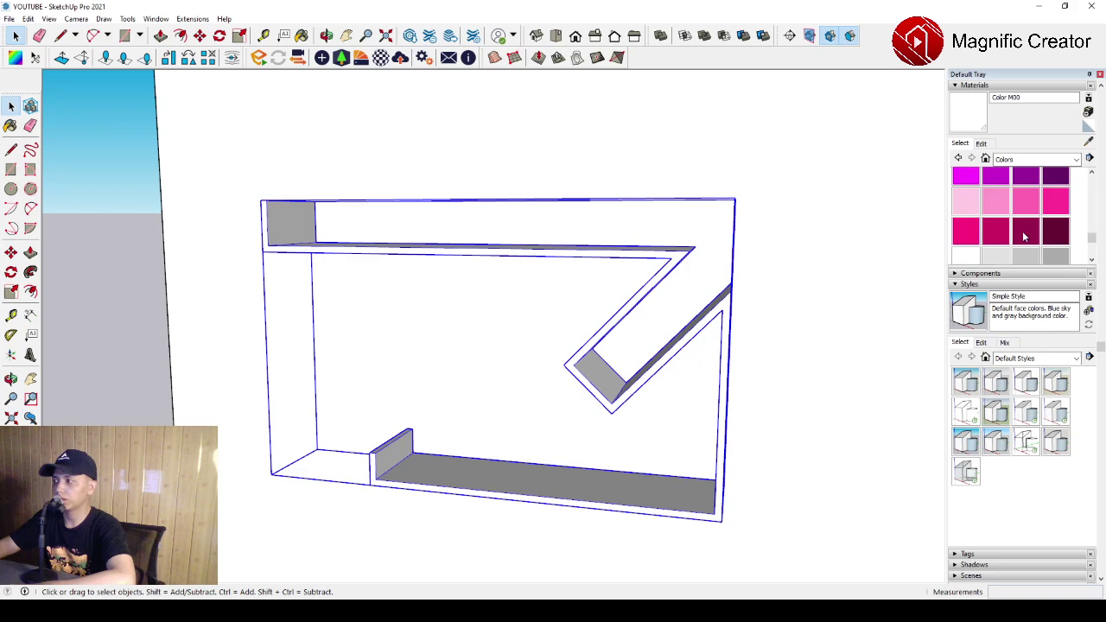
Switch the materials library to Synthetic Surfaces and paint the shelf group with the light wood-grain laminate.
{"action": "scroll", "coordinate": [1022, 230], "scroll_direction": "down", "scroll_amount": 5}
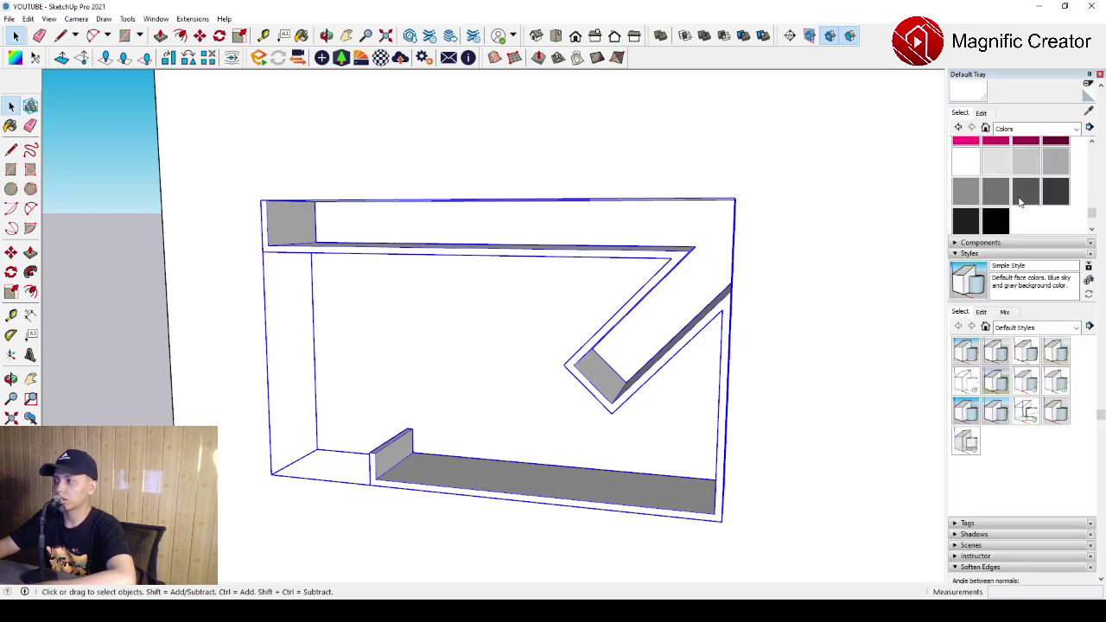
{"action": "left_click", "coordinate": [1078, 130]}
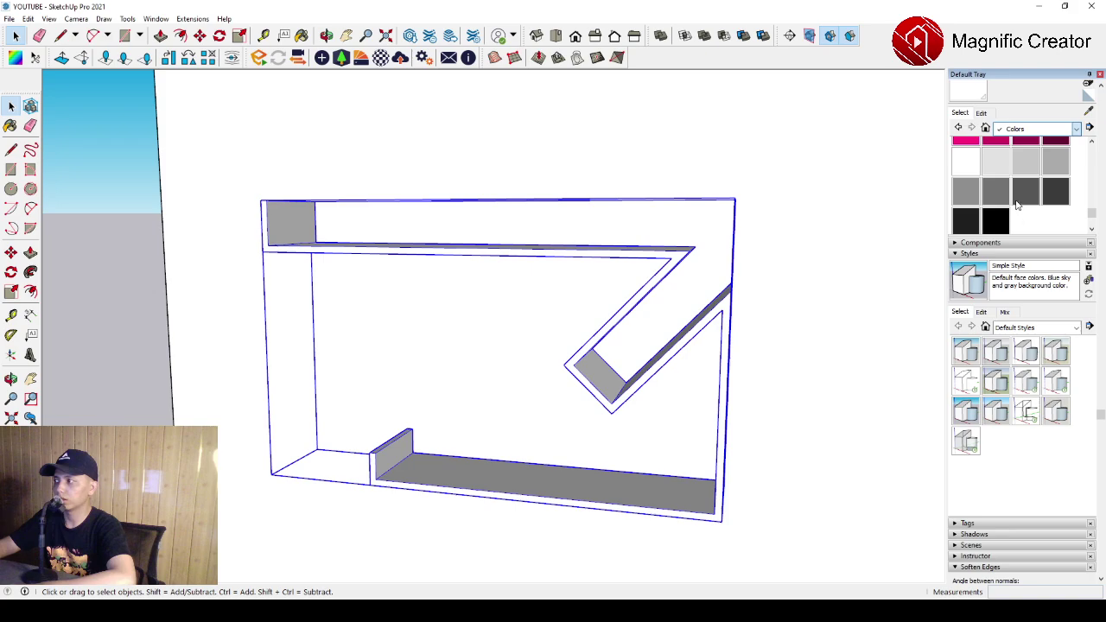
{"action": "left_click", "coordinate": [1013, 207]}
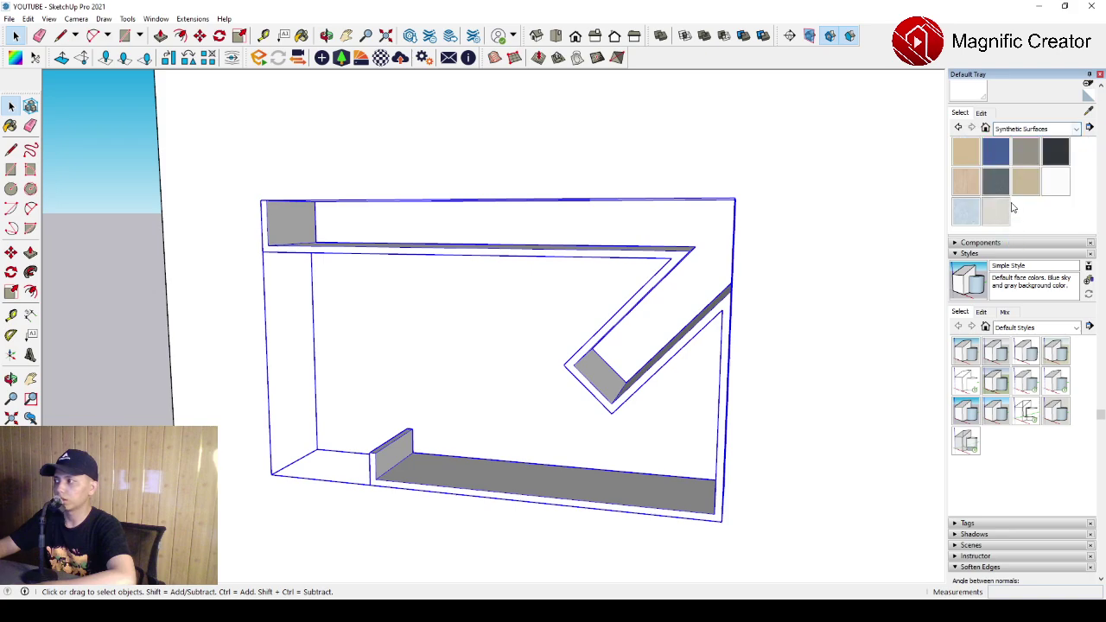
{"action": "left_click", "coordinate": [966, 182]}
{"action": "middle_click_drag", "start_coordinate": [731, 272], "coordinate": [683, 362]}
{"action": "left_click", "coordinate": [704, 348]}
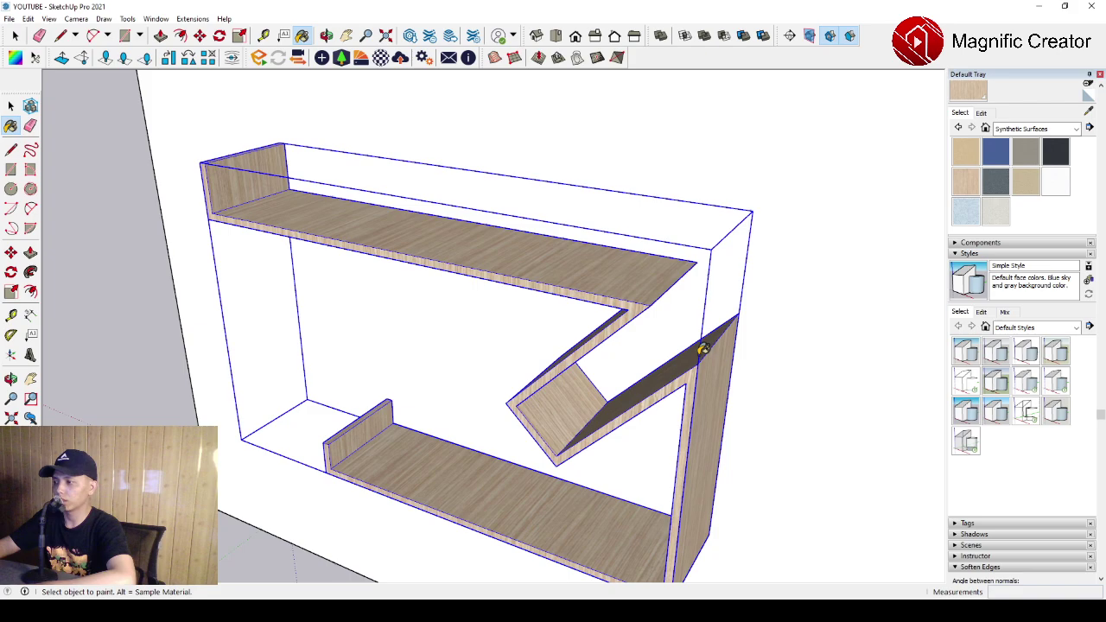
{"action": "key", "text": "space"}
Open the wall panel for editing and paint it with the Formica Laminate Dark material.
{"action": "middle_click_drag", "start_coordinate": [555, 432], "coordinate": [790, 296]}
{"action": "left_click", "coordinate": [992, 160]}
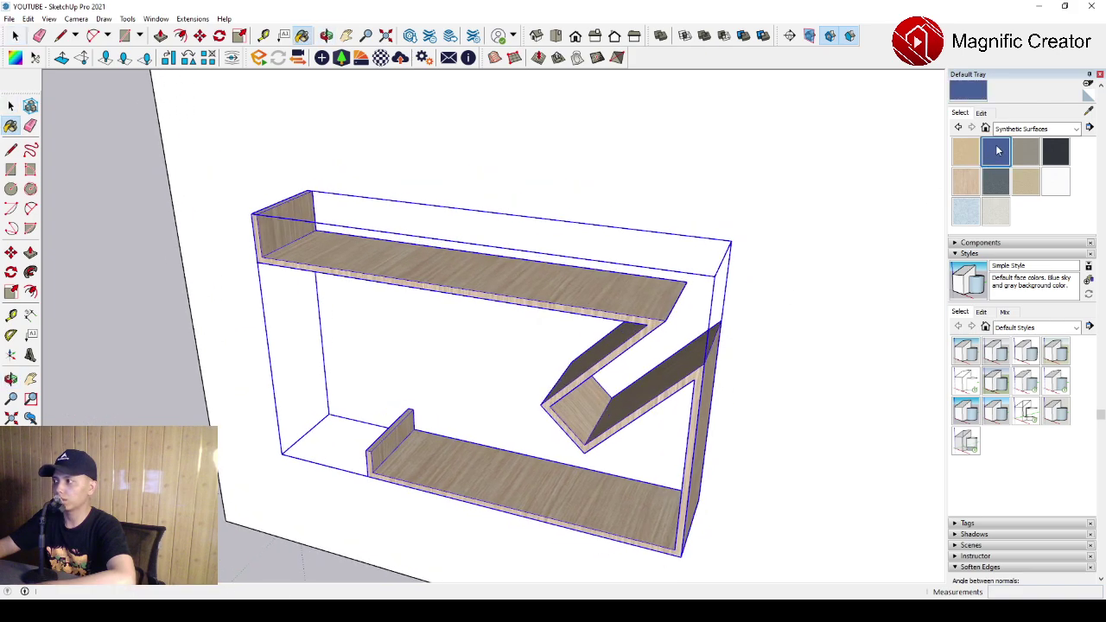
{"action": "key", "text": "space"}
{"action": "left_click", "coordinate": [1056, 152]}
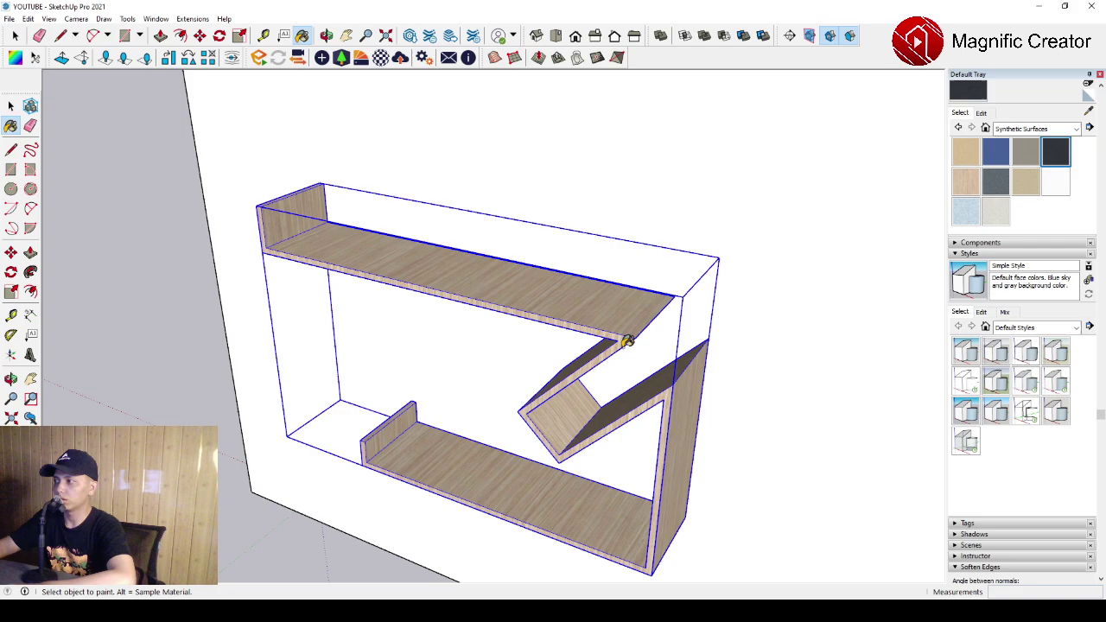
{"action": "key", "text": "space"}
{"action": "double_click", "coordinate": [771, 216]}
{"action": "double_click", "coordinate": [770, 216]}
{"action": "key", "text": "b"}
{"action": "left_click", "coordinate": [797, 170]}
{"action": "key", "text": "space"}
{"action": "scroll", "coordinate": [481, 306], "scroll_direction": "down", "scroll_amount": 2}
{"action": "scroll", "coordinate": [482, 305], "scroll_direction": "down", "scroll_amount": 3}
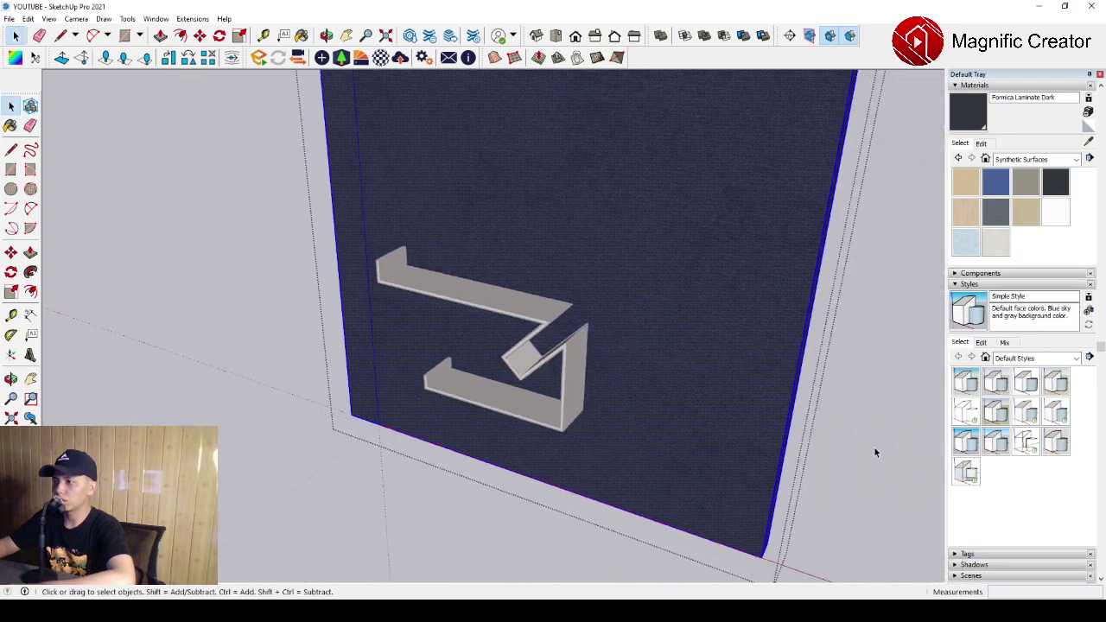
Close the wall panel and draw a rectangle about 336 by 300 on the inner face of the slanted slot's lower board.
{"action": "left_click", "coordinate": [874, 449]}
{"action": "middle_click_drag", "start_coordinate": [523, 358], "coordinate": [663, 243]}
{"action": "scroll", "coordinate": [626, 315], "scroll_direction": "up", "scroll_amount": 3}
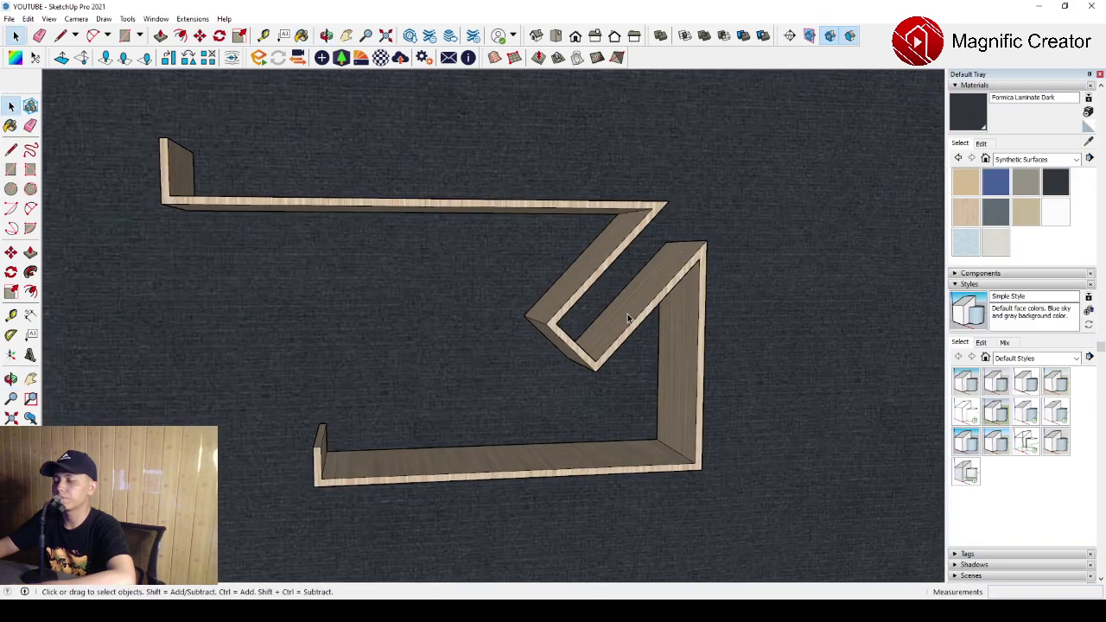
{"action": "middle_click_drag", "start_coordinate": [627, 314], "coordinate": [603, 333]}
{"action": "scroll", "coordinate": [561, 339], "scroll_direction": "up", "scroll_amount": 3}
{"action": "middle_click_drag", "start_coordinate": [536, 342], "coordinate": [557, 380]}
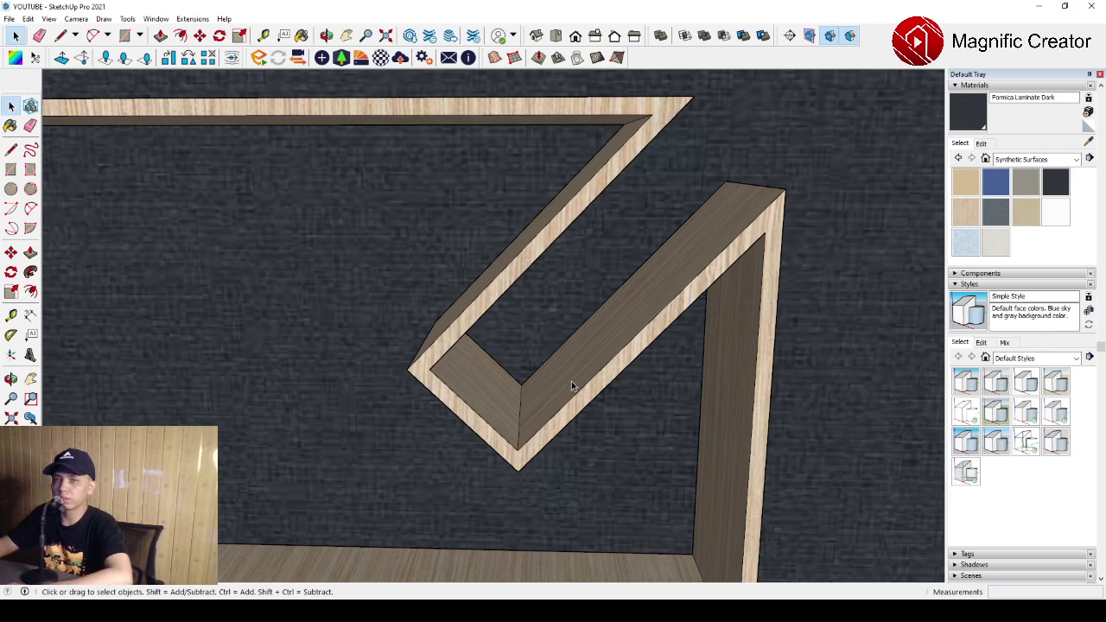
{"action": "middle_click_drag", "start_coordinate": [470, 453], "coordinate": [342, 314]}
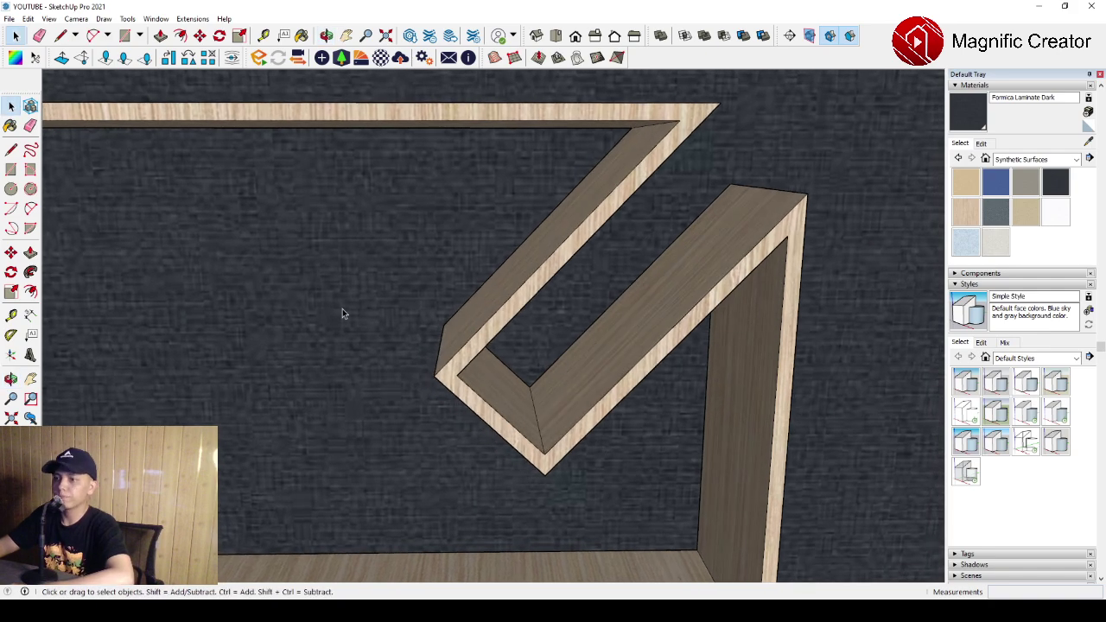
{"action": "left_click", "coordinate": [12, 170]}
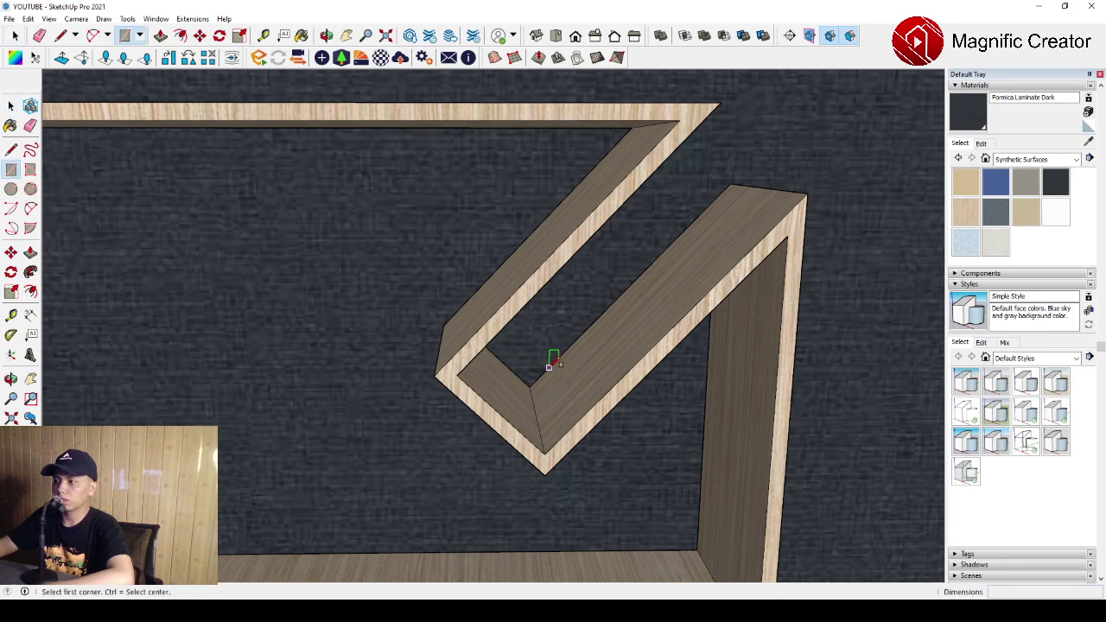
{"action": "left_click", "coordinate": [550, 366]}
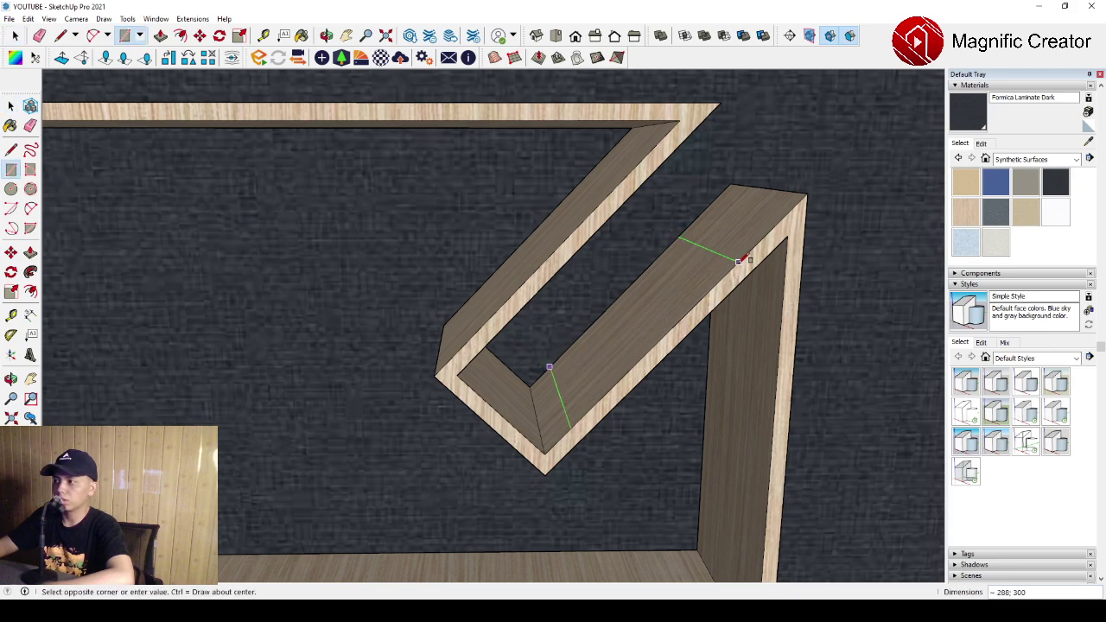
{"action": "left_click", "coordinate": [775, 232]}
{"action": "key", "text": "space"}
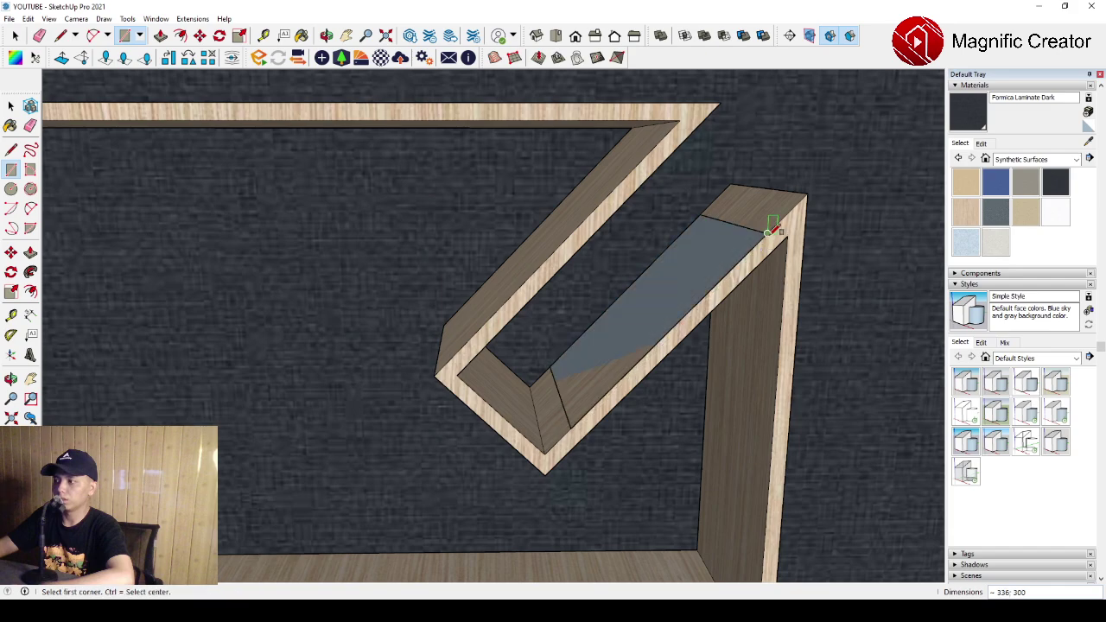
Extrude the rectangle about 32 with Push/Pull as a book block, select all its geometry and group it.
{"action": "scroll", "coordinate": [666, 313], "scroll_direction": "up", "scroll_amount": 2}
{"action": "left_click", "coordinate": [678, 300]}
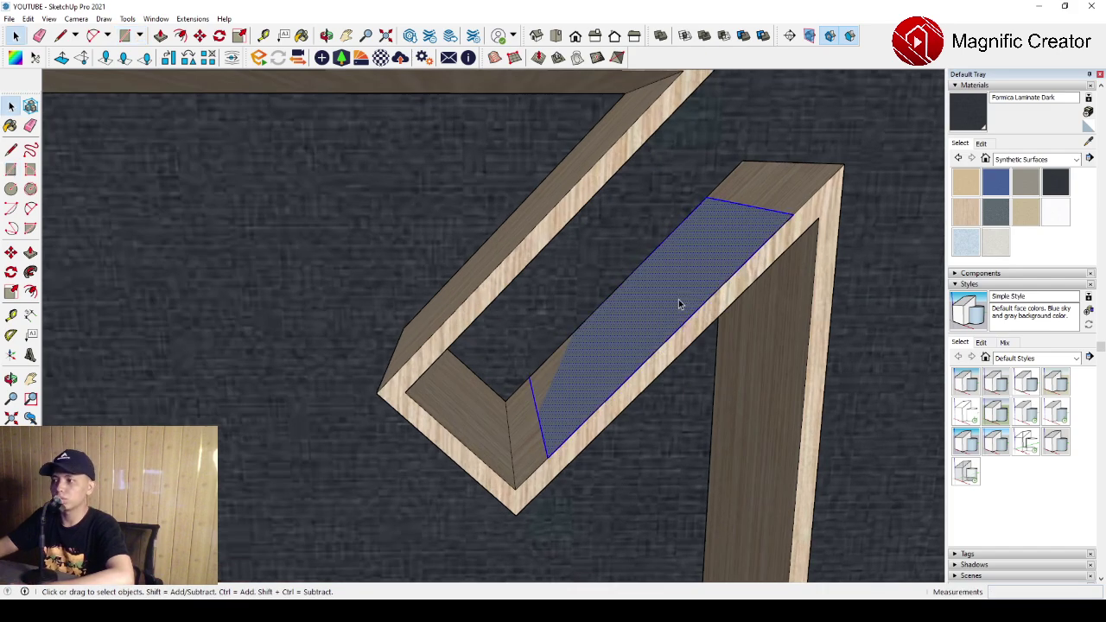
{"action": "key", "text": "p"}
{"action": "left_click", "coordinate": [681, 296]}
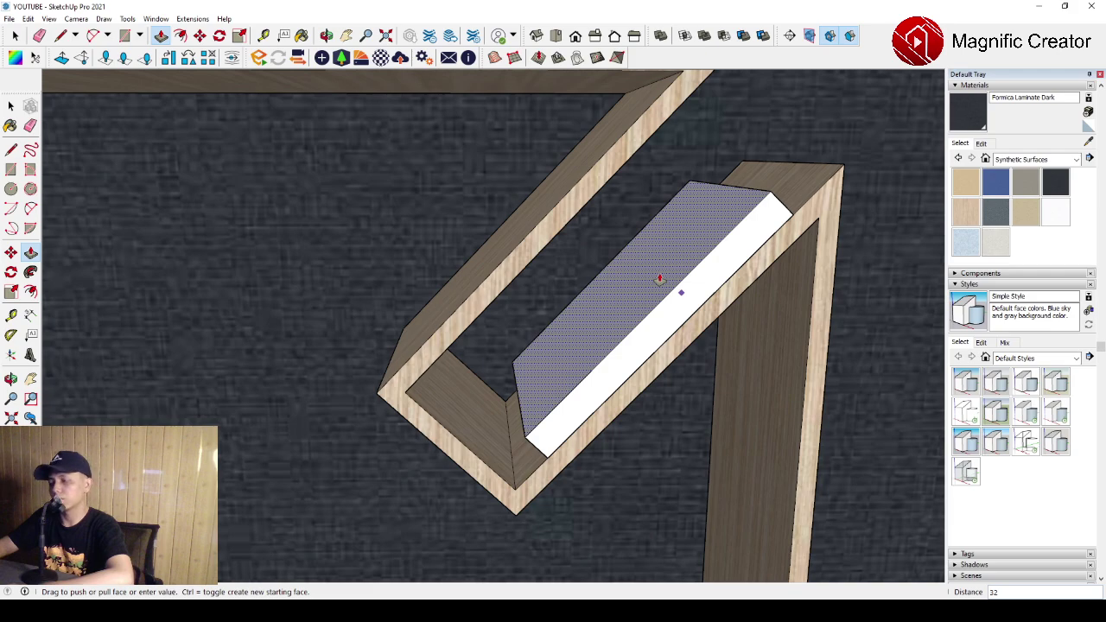
{"action": "left_click", "coordinate": [661, 277]}
{"action": "key", "text": "space"}
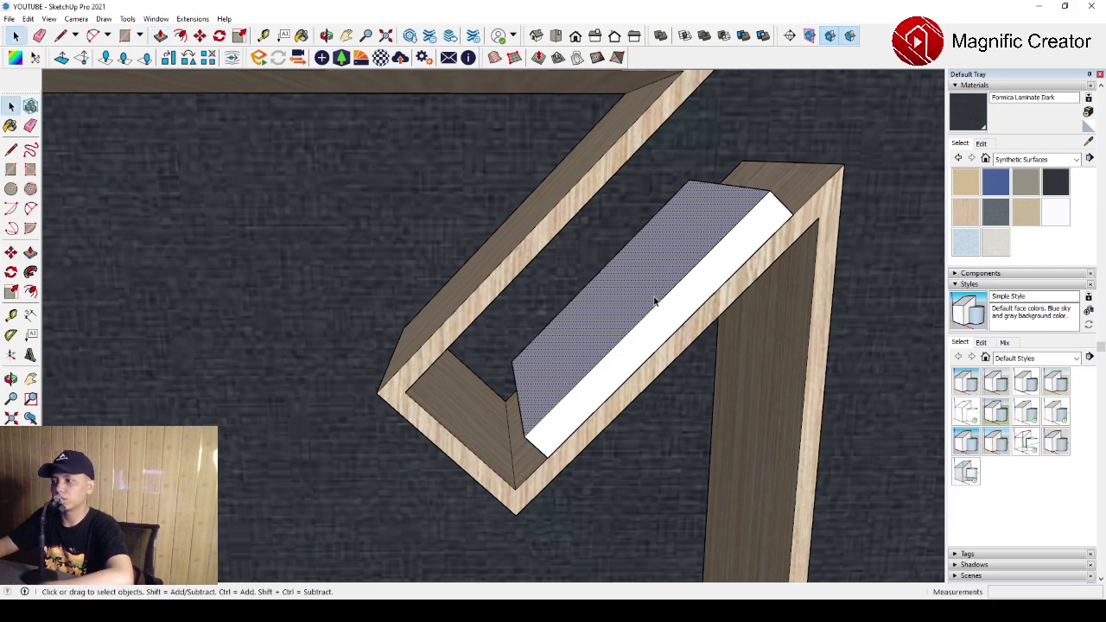
{"action": "scroll", "coordinate": [654, 300], "scroll_direction": "up", "scroll_amount": 2}
{"action": "triple_click", "coordinate": [651, 318]}
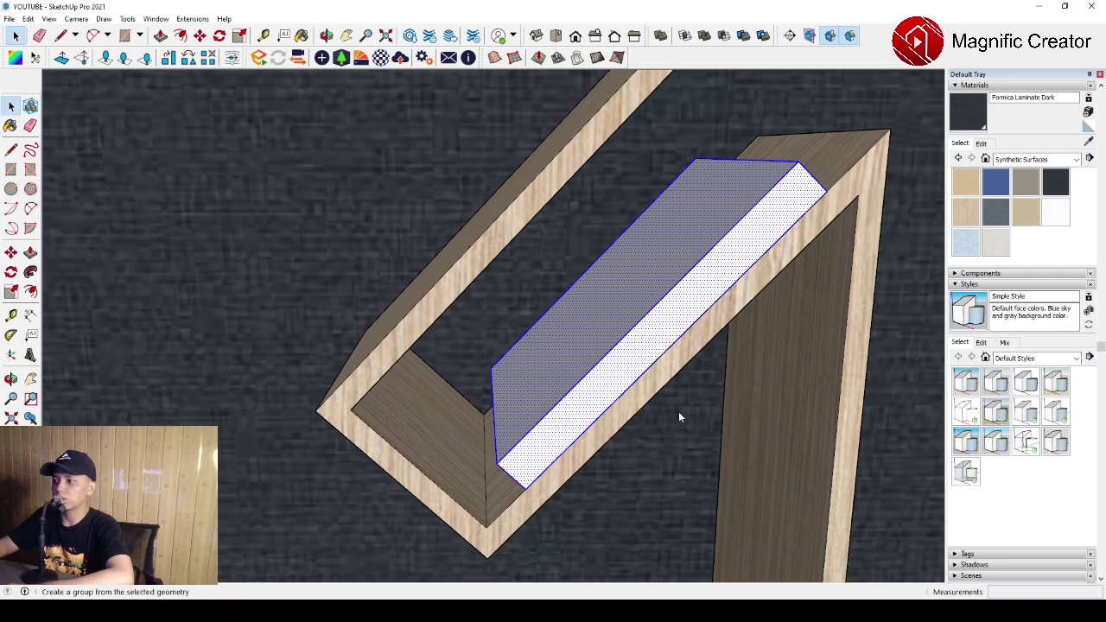
Copy the book group from its lower front corner to its upper front corner so the copy stacks directly on it.
{"action": "middle_click_drag", "start_coordinate": [678, 411], "coordinate": [582, 397]}
{"action": "scroll", "coordinate": [567, 417], "scroll_direction": "up", "scroll_amount": 2}
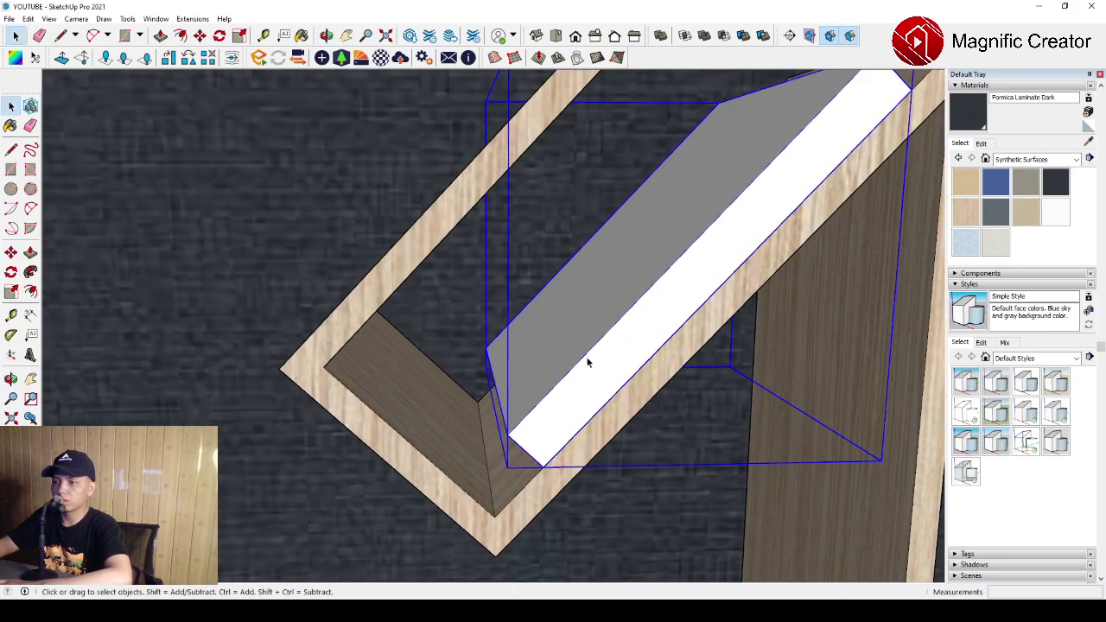
{"action": "left_click", "coordinate": [11, 252]}
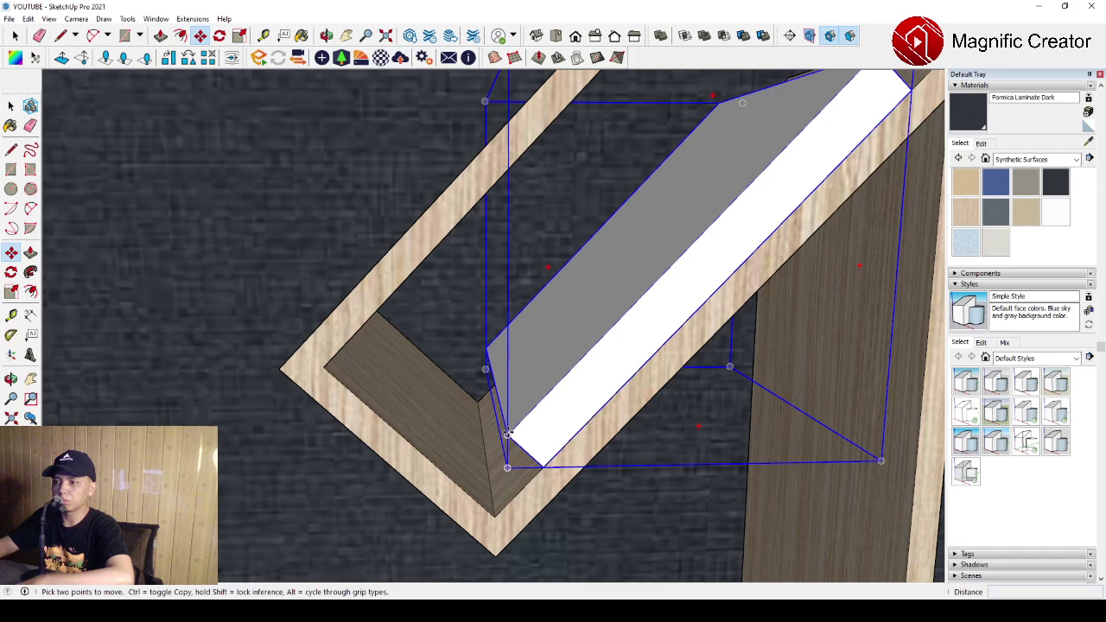
{"action": "left_click", "coordinate": [543, 467]}
{"action": "key", "text": "ctrl"}
{"action": "left_click", "coordinate": [508, 435]}
{"action": "key", "text": "space"}
{"action": "scroll", "coordinate": [543, 404], "scroll_direction": "down", "scroll_amount": 3}
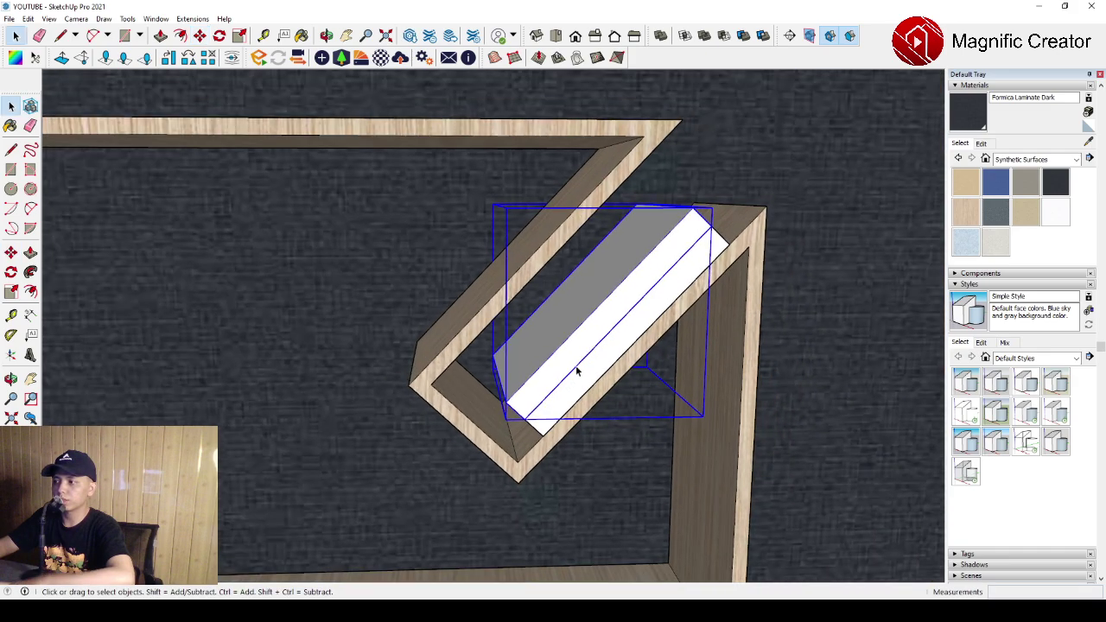
Open the second book for editing and lengthen it by pulling out its upper end face.
{"action": "scroll", "coordinate": [576, 371], "scroll_direction": "down", "scroll_amount": 1}
{"action": "middle_click_drag", "start_coordinate": [576, 370], "coordinate": [593, 354]}
{"action": "double_click", "coordinate": [619, 273]}
{"action": "left_click", "coordinate": [624, 280]}
{"action": "left_click_drag", "start_coordinate": [608, 216], "coordinate": [713, 316]}
{"action": "key", "text": "p"}
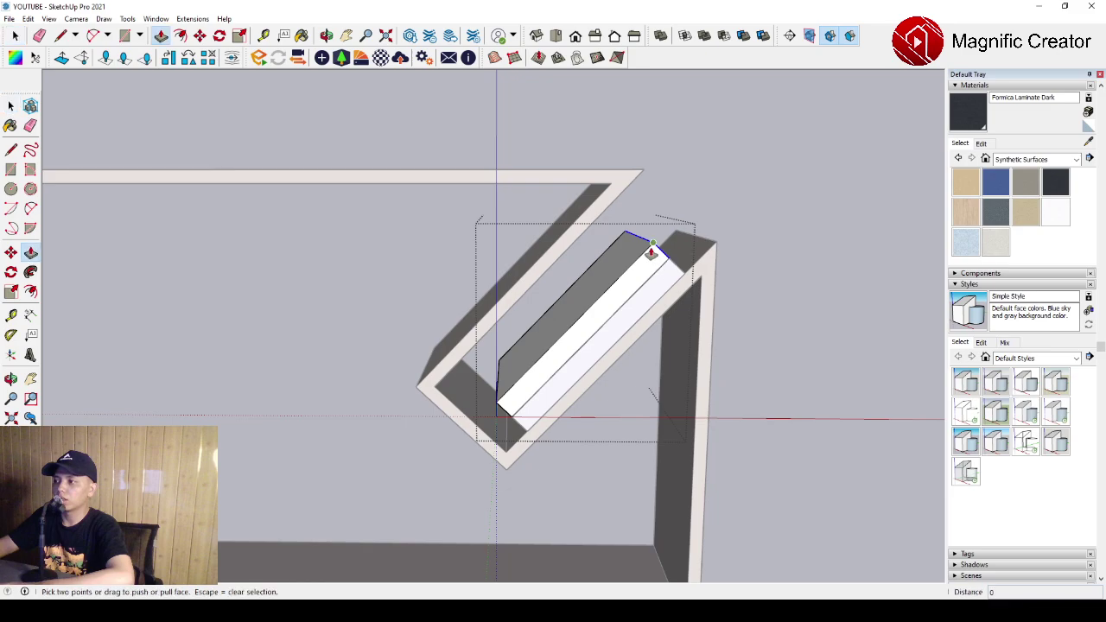
{"action": "left_click", "coordinate": [651, 252]}
{"action": "left_click", "coordinate": [666, 231]}
{"action": "key", "text": "space"}
{"action": "scroll", "coordinate": [653, 271], "scroll_direction": "up", "scroll_amount": 1}
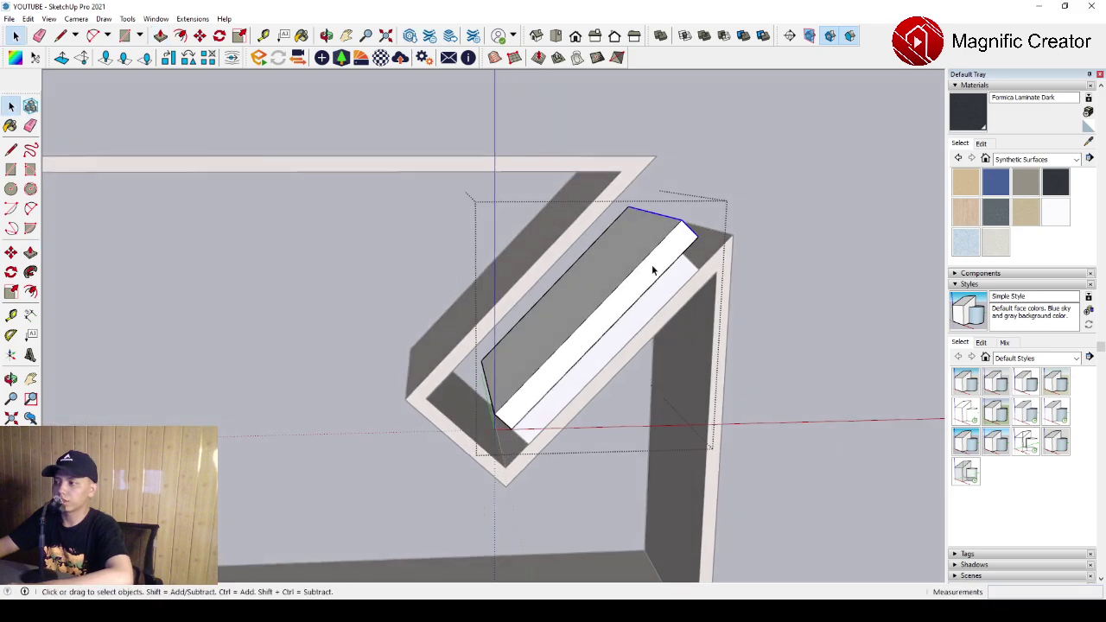
Pull the second book's front face slightly outward with Push/Pull and close its group.
{"action": "key", "text": "p"}
{"action": "left_click", "coordinate": [663, 255]}
{"action": "left_click", "coordinate": [667, 257]}
{"action": "key", "text": "space"}
{"action": "scroll", "coordinate": [682, 350], "scroll_direction": "down", "scroll_amount": 1}
{"action": "left_click", "coordinate": [682, 350]}
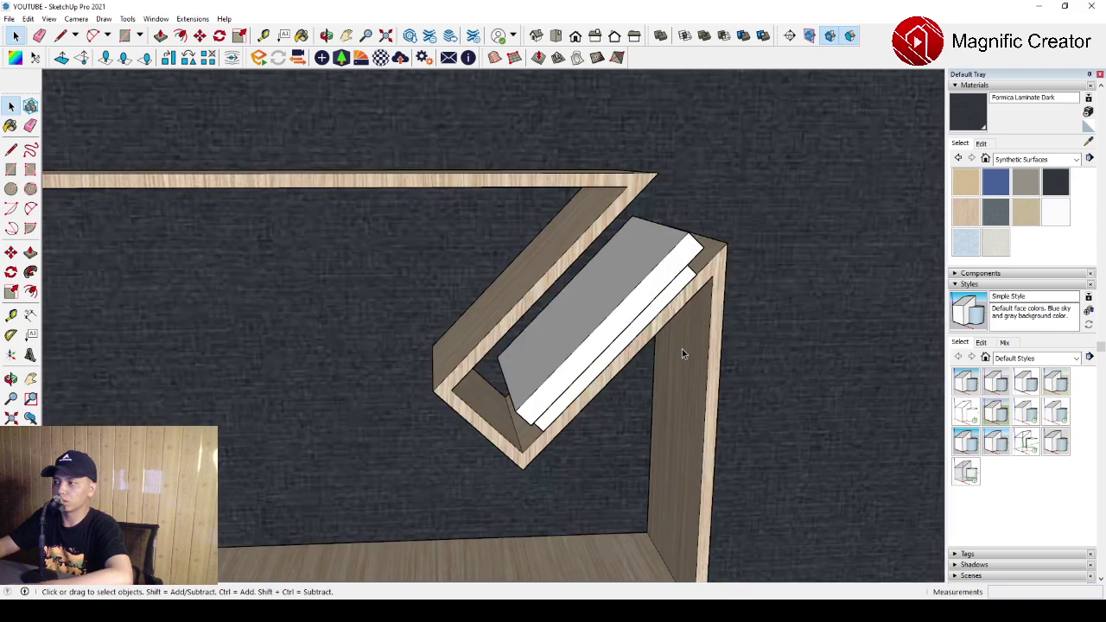
Copy the first book onto the second one, snapping its lower corner to the second book's upper front corner.
{"action": "scroll", "coordinate": [588, 377], "scroll_direction": "up", "scroll_amount": 3}
{"action": "middle_click_drag", "start_coordinate": [587, 371], "coordinate": [550, 311]}
{"action": "left_click", "coordinate": [544, 390]}
{"action": "scroll", "coordinate": [541, 428], "scroll_direction": "up", "scroll_amount": 1}
{"action": "middle_click_drag", "start_coordinate": [537, 430], "coordinate": [555, 432]}
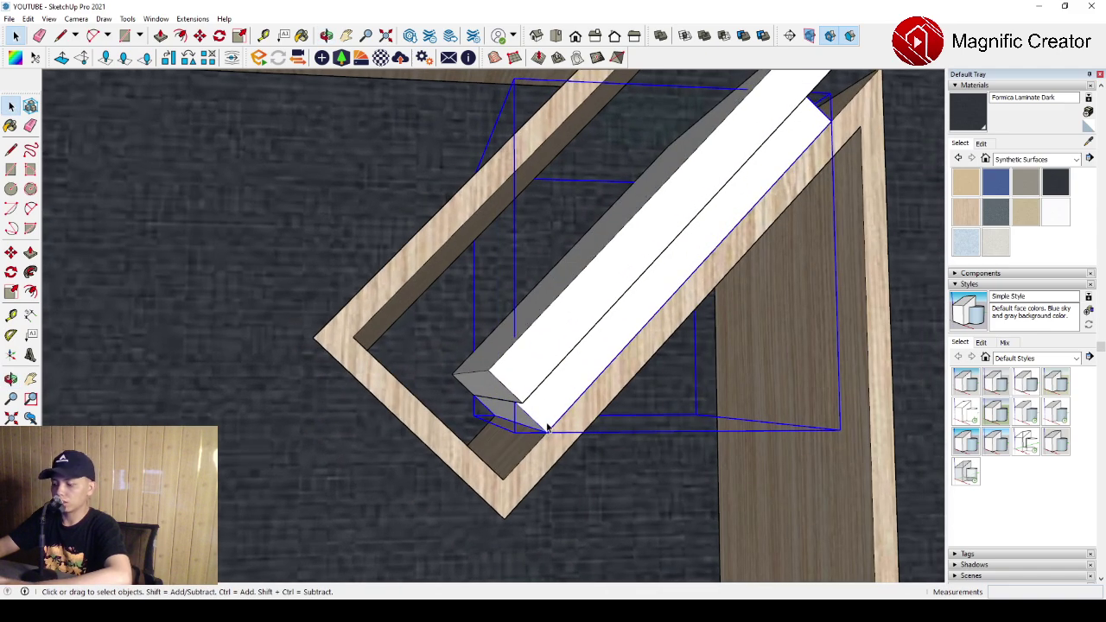
{"action": "key", "text": "m"}
{"action": "left_click", "coordinate": [546, 432]}
{"action": "key", "text": "ctrl"}
{"action": "left_click", "coordinate": [489, 372]}
{"action": "key", "text": "space"}
Move the third book back toward the wall so its rear corner lines up with the rest of the stack.
{"action": "scroll", "coordinate": [488, 371], "scroll_direction": "up", "scroll_amount": 2}
{"action": "middle_click_drag", "start_coordinate": [486, 374], "coordinate": [483, 344]}
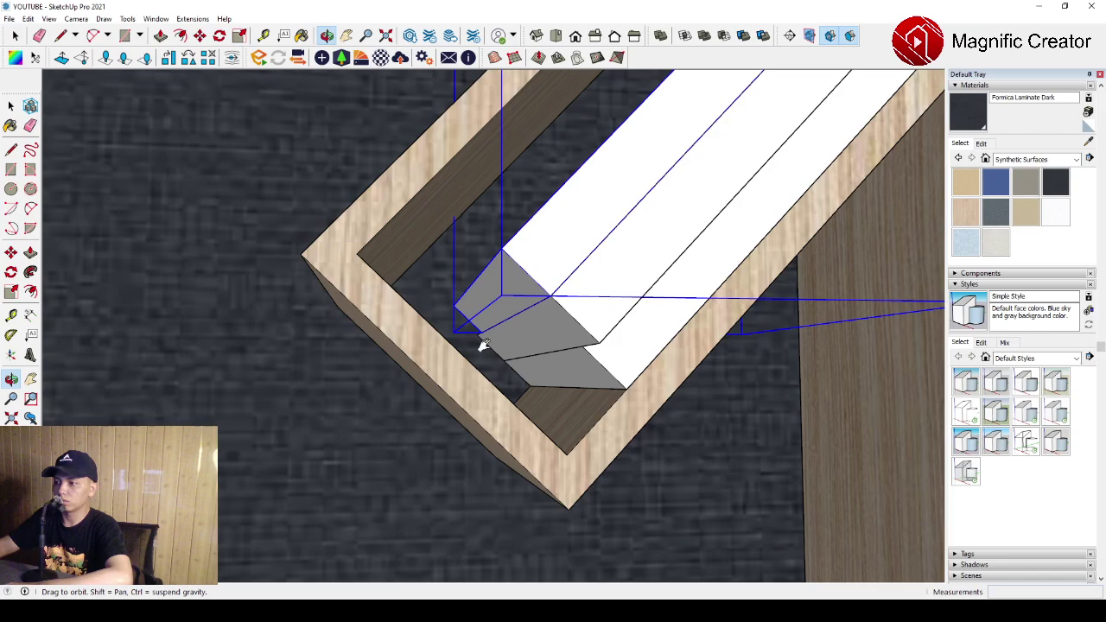
{"action": "scroll", "coordinate": [483, 344], "scroll_direction": "up", "scroll_amount": 6}
{"action": "key", "text": "m"}
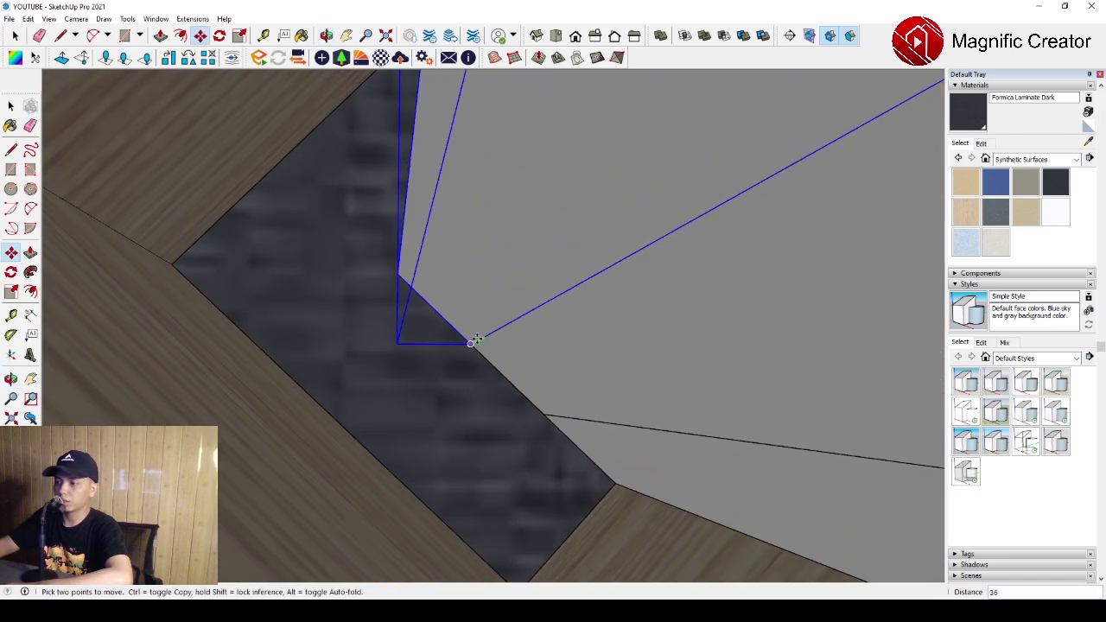
{"action": "left_click", "coordinate": [472, 343]}
{"action": "key", "text": "space"}
{"action": "scroll", "coordinate": [419, 434], "scroll_direction": "down", "scroll_amount": 7}
Copy the third book from its lower front corner to its upper front corner to add a fourth book.
{"action": "scroll", "coordinate": [456, 409], "scroll_direction": "up", "scroll_amount": 1}
{"action": "middle_click_drag", "start_coordinate": [458, 408], "coordinate": [474, 383]}
{"action": "scroll", "coordinate": [467, 409], "scroll_direction": "up", "scroll_amount": 2}
{"action": "key", "text": "m"}
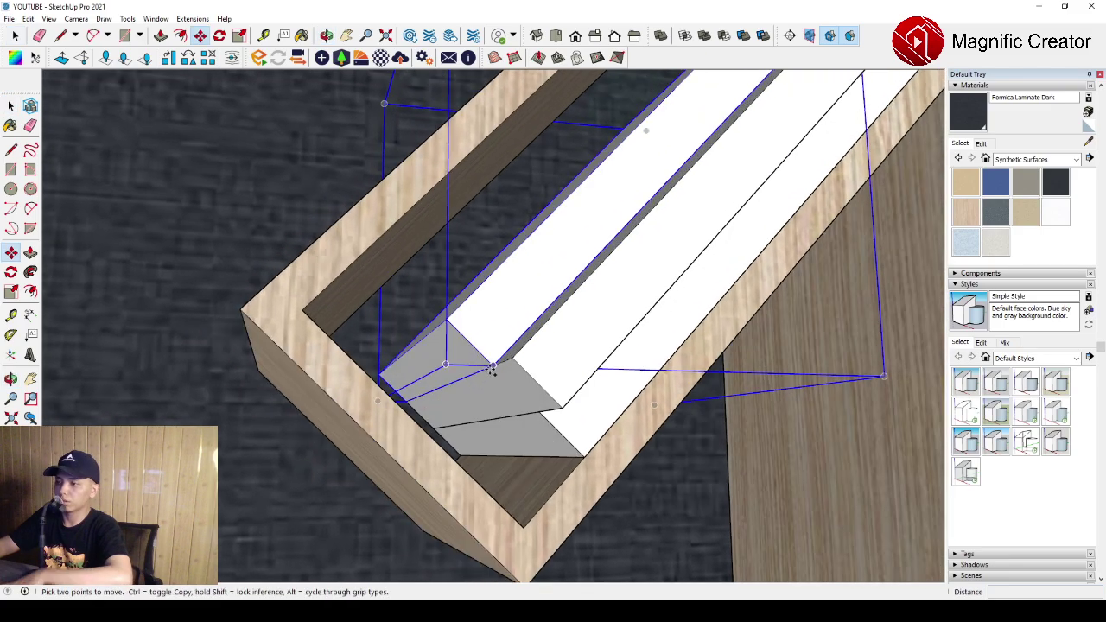
{"action": "left_click", "coordinate": [492, 366]}
{"action": "key", "text": "ctrl"}
{"action": "left_click", "coordinate": [448, 320]}
{"action": "key", "text": "space"}
Open the fourth book for editing and pull its front face out about 16.
{"action": "scroll", "coordinate": [515, 329], "scroll_direction": "down", "scroll_amount": 4}
{"action": "middle_click_drag", "start_coordinate": [635, 264], "coordinate": [533, 277]}
{"action": "double_click", "coordinate": [537, 250]}
{"action": "key", "text": "p"}
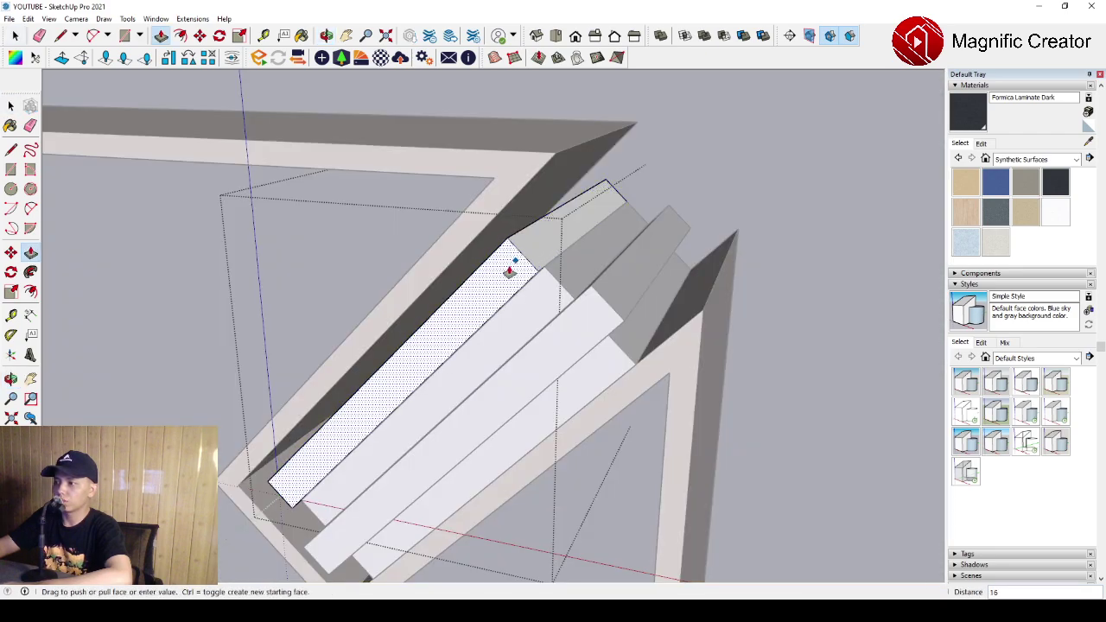
{"action": "left_click", "coordinate": [509, 273]}
{"action": "key", "text": "space"}
Lengthen the fourth book by pulling out its upper end face and close its group.
{"action": "key", "text": "p"}
{"action": "left_click", "coordinate": [560, 231]}
{"action": "left_click", "coordinate": [588, 212]}
{"action": "key", "text": "space"}
{"action": "scroll", "coordinate": [568, 299], "scroll_direction": "down", "scroll_amount": 2}
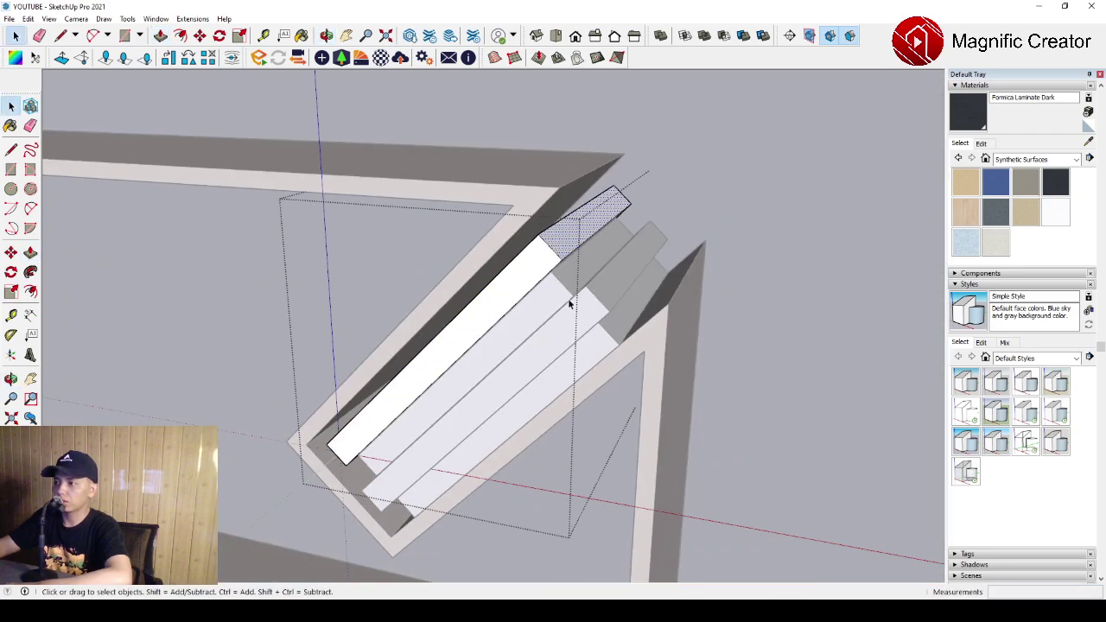
{"action": "scroll", "coordinate": [568, 300], "scroll_direction": "down", "scroll_amount": 5}
{"action": "left_click", "coordinate": [602, 305]}
{"action": "scroll", "coordinate": [596, 311], "scroll_direction": "down", "scroll_amount": 3}
{"action": "middle_click_drag", "start_coordinate": [565, 361], "coordinate": [609, 334]}
{"action": "scroll", "coordinate": [570, 320], "scroll_direction": "up", "scroll_amount": 5}
{"action": "scroll", "coordinate": [560, 303], "scroll_direction": "down", "scroll_amount": 1}
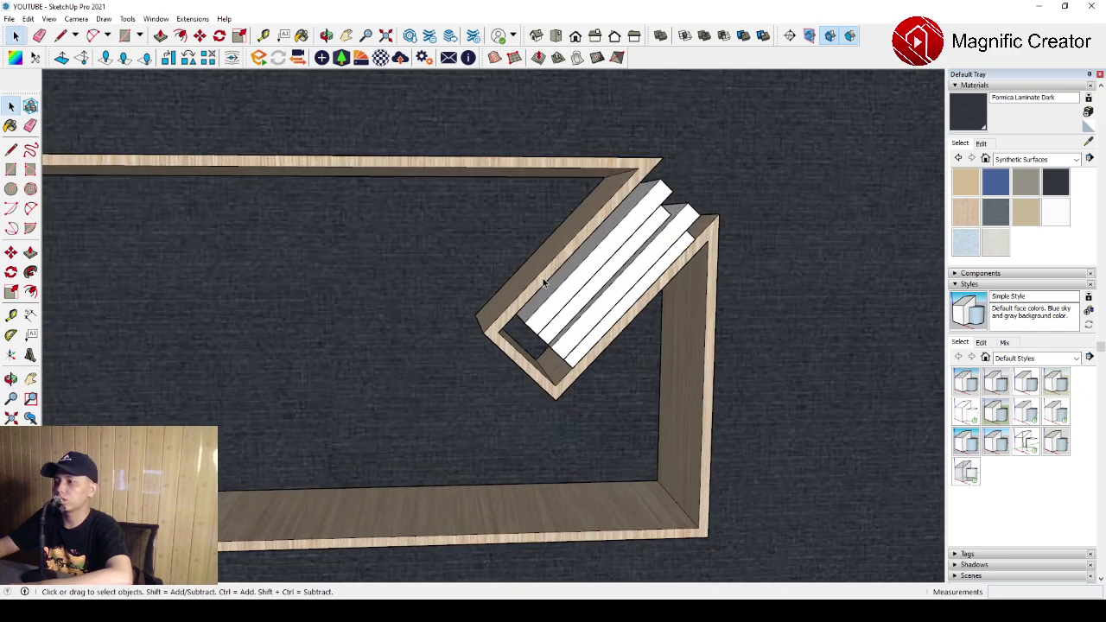
{"action": "scroll", "coordinate": [544, 283], "scroll_direction": "down", "scroll_amount": 1}
Select all four books and move them about 41 down into the inner corner of the slanted slot.
{"action": "left_click_drag", "start_coordinate": [492, 171], "coordinate": [717, 432]}
{"action": "scroll", "coordinate": [577, 342], "scroll_direction": "up", "scroll_amount": 8}
{"action": "mouse_move", "coordinate": [573, 347]}
{"action": "middle_mouse_down"}
{"action": "mouse_move", "coordinate": [578, 324]}
{"action": "mouse_move", "coordinate": [576, 333]}
{"action": "middle_mouse_up"}
{"action": "key", "text": "m"}
{"action": "left_click", "coordinate": [572, 336]}
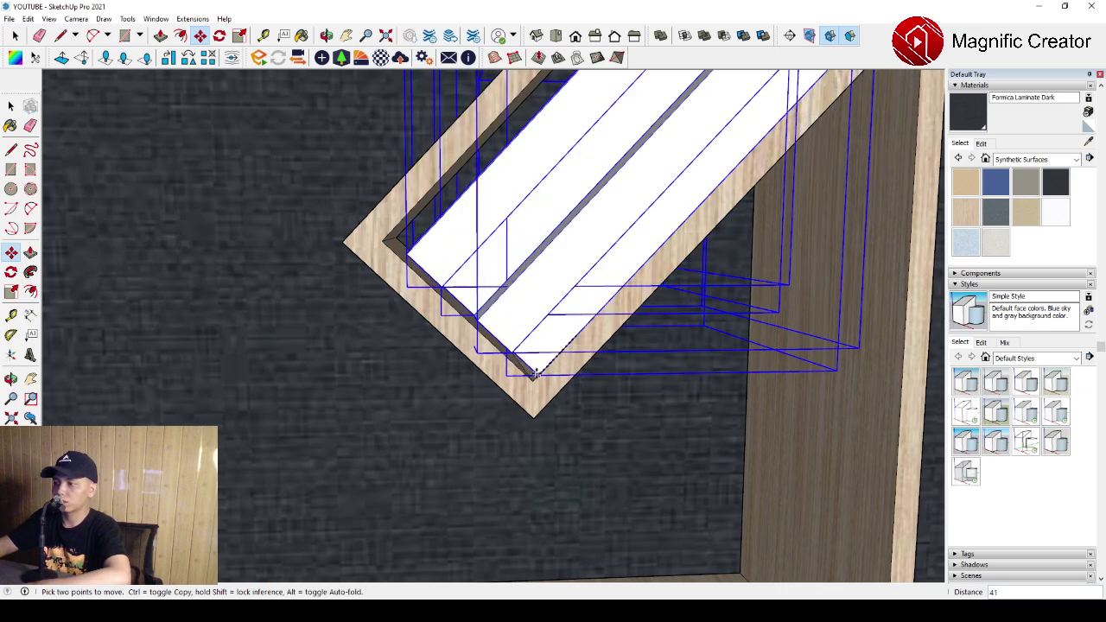
{"action": "left_click", "coordinate": [535, 373]}
{"action": "key", "text": "space"}
{"action": "scroll", "coordinate": [545, 363], "scroll_direction": "down", "scroll_amount": 5}
Clear the selection and examine how the four books sit in the slanted slot from several angles.
{"action": "scroll", "coordinate": [501, 319], "scroll_direction": "up", "scroll_amount": 5}
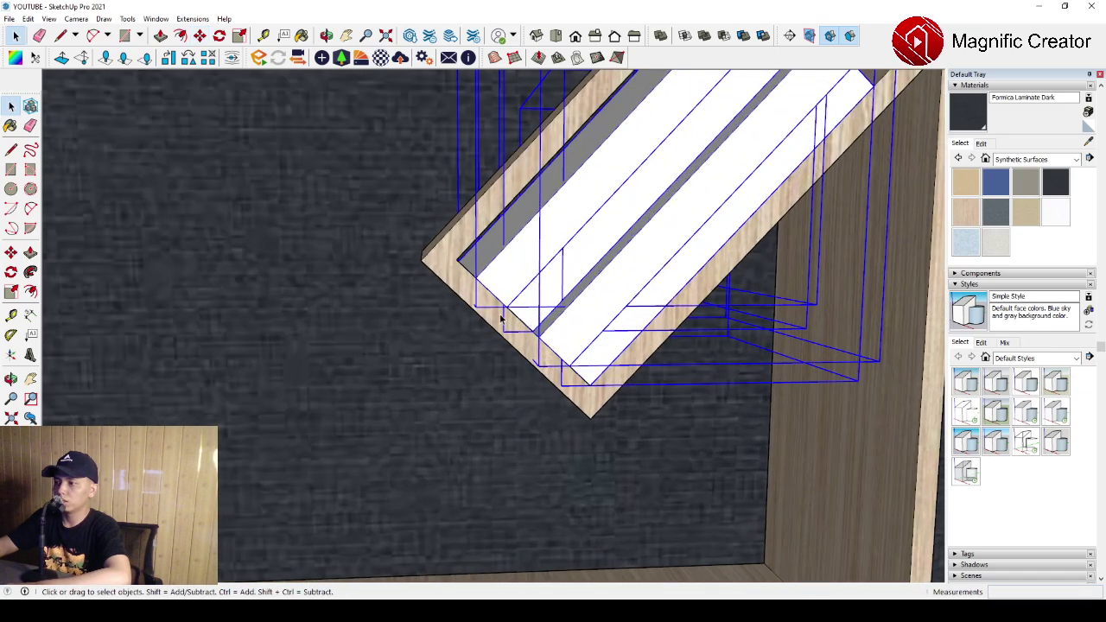
{"action": "middle_click_drag", "start_coordinate": [501, 319], "coordinate": [593, 326]}
{"action": "scroll", "coordinate": [562, 328], "scroll_direction": "down", "scroll_amount": 4}
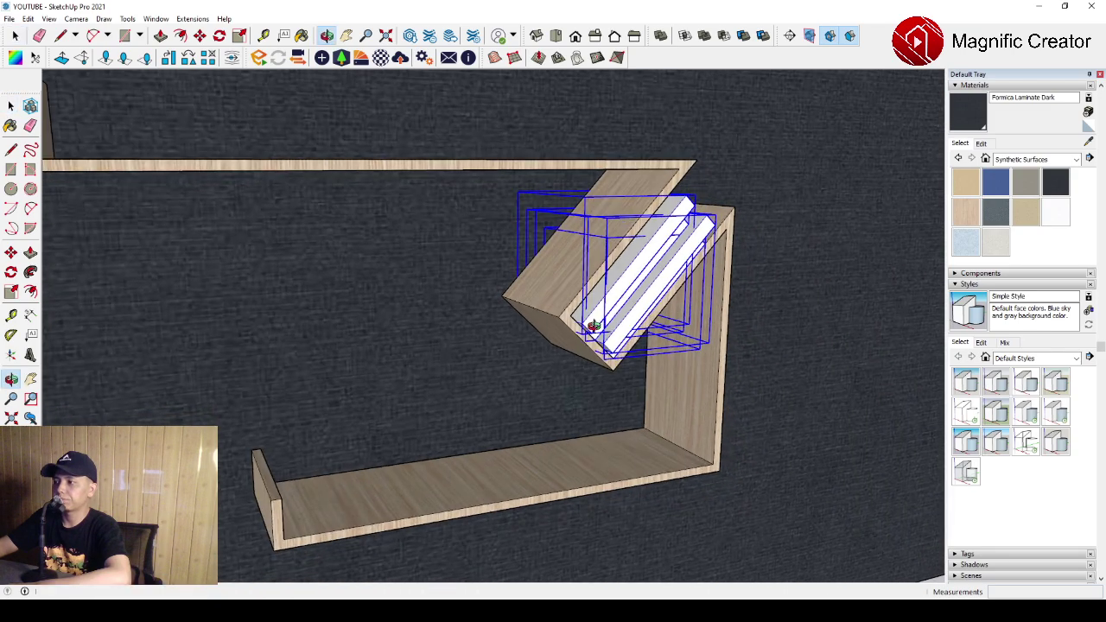
{"action": "scroll", "coordinate": [593, 326], "scroll_direction": "down", "scroll_amount": 3}
{"action": "left_click", "coordinate": [904, 451]}
{"action": "middle_click_drag", "start_coordinate": [648, 409], "coordinate": [394, 324]}
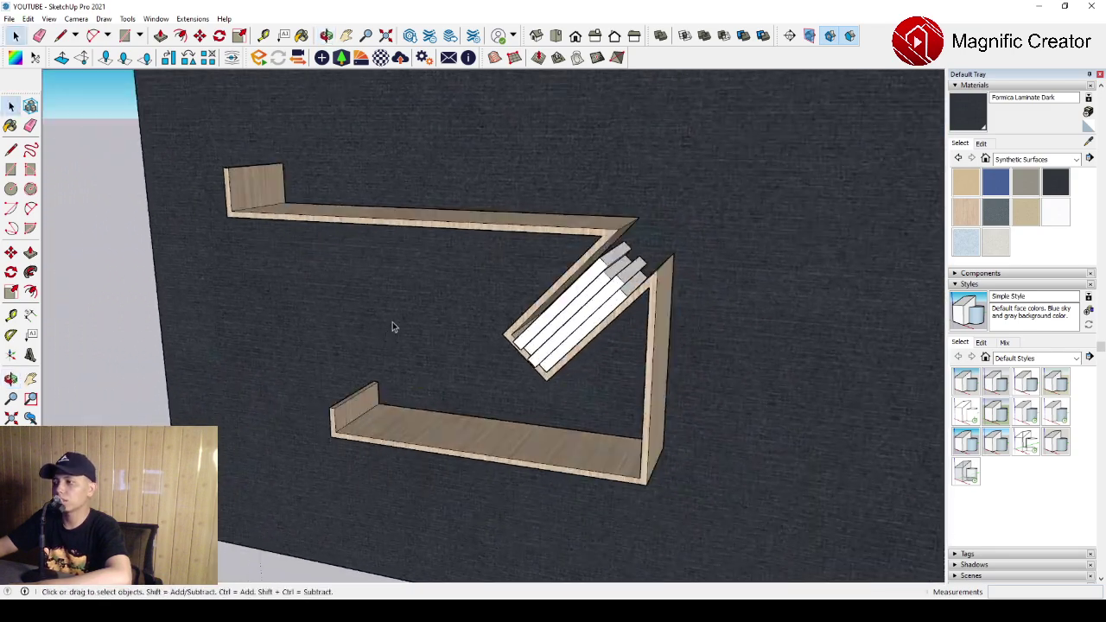
{"action": "scroll", "coordinate": [406, 329], "scroll_direction": "up", "scroll_amount": 4}
{"action": "middle_click_drag", "start_coordinate": [465, 356], "coordinate": [522, 356]}
{"action": "scroll", "coordinate": [529, 355], "scroll_direction": "down", "scroll_amount": 3}
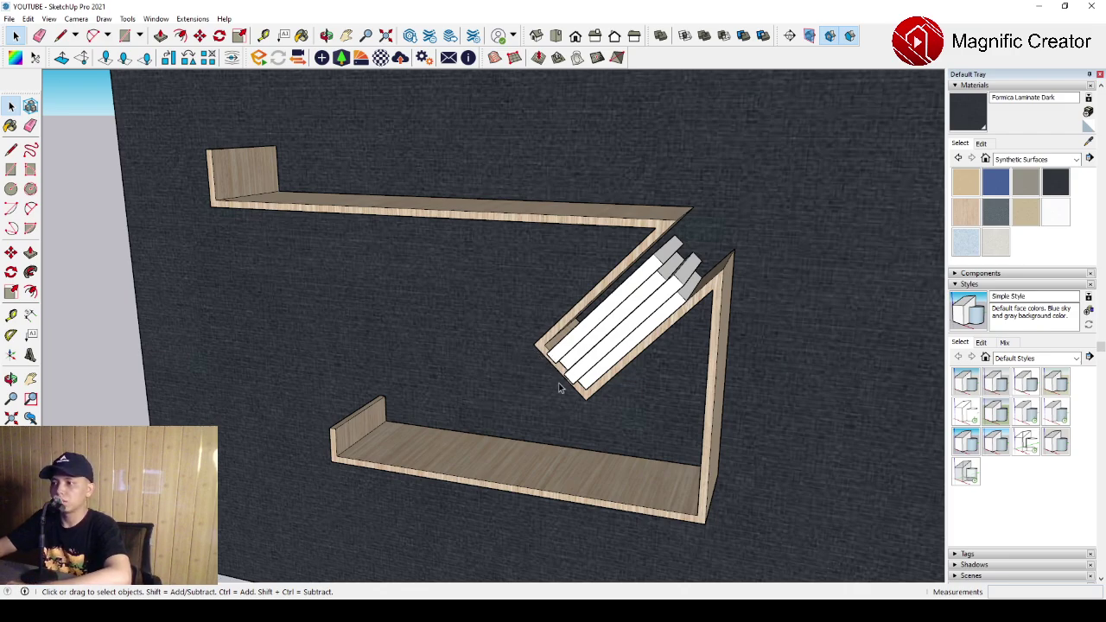
{"action": "middle_click_drag", "start_coordinate": [559, 388], "coordinate": [636, 343]}
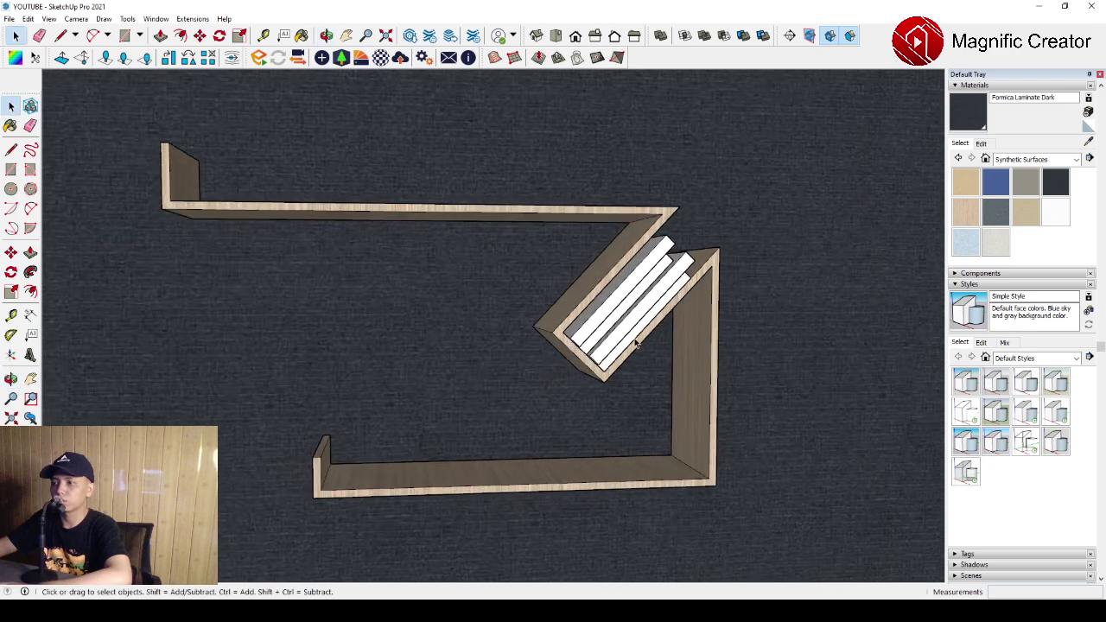